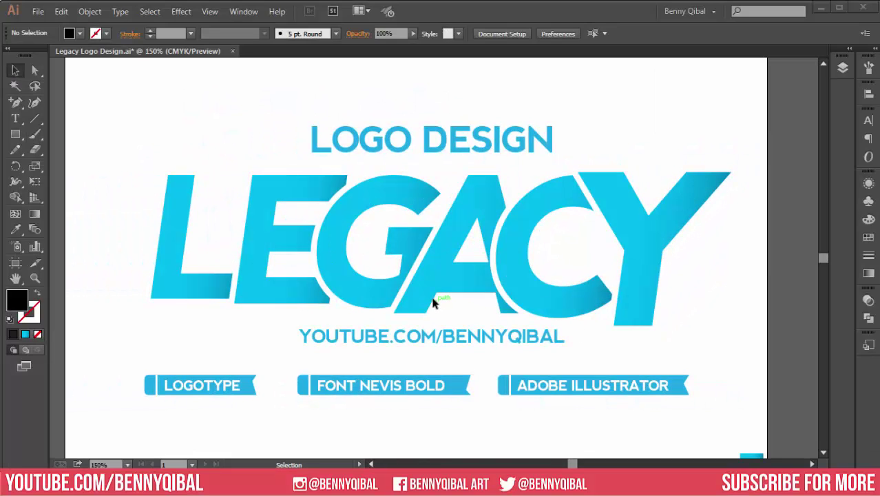
Zoom out to 66.67% to show the whole Logo Design artboard and select the Artboard tool
{"action": "scroll", "coordinate": [415, 276], "scroll_direction": "down", "scroll_amount": 1, "text": "alt"}
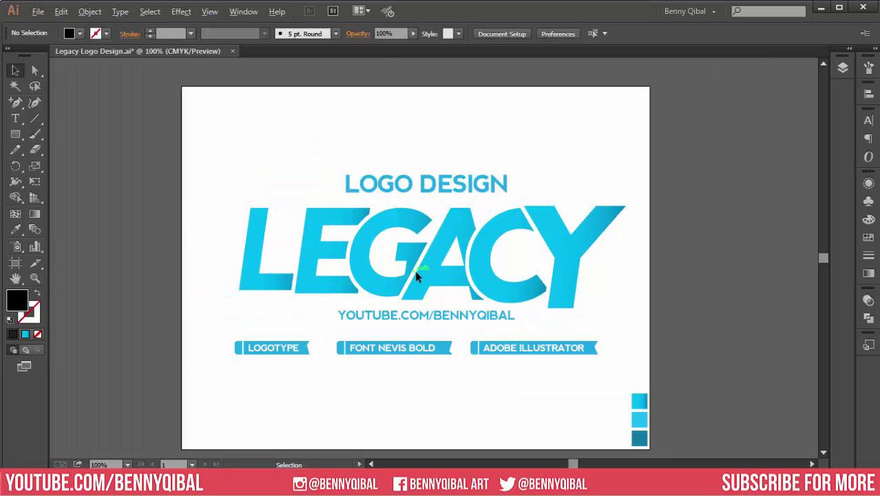
{"action": "scroll", "coordinate": [414, 270], "scroll_direction": "down", "scroll_amount": 1, "text": "alt"}
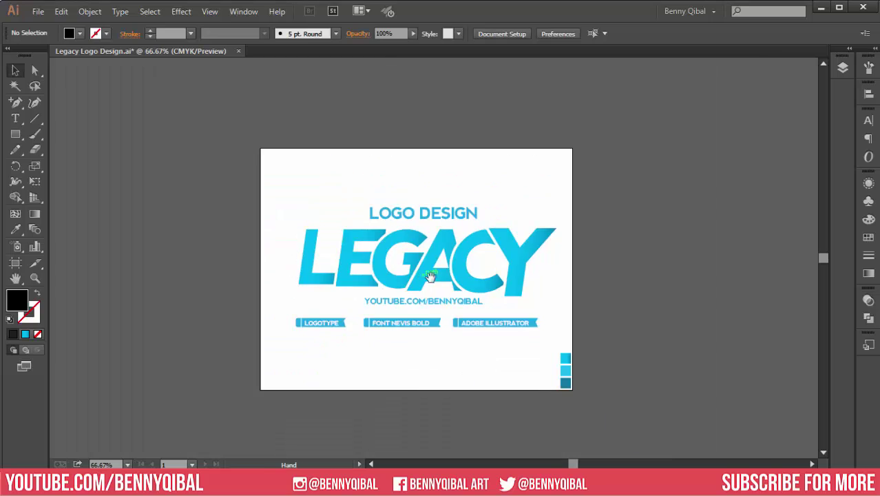
{"action": "left_click", "coordinate": [16, 263]}
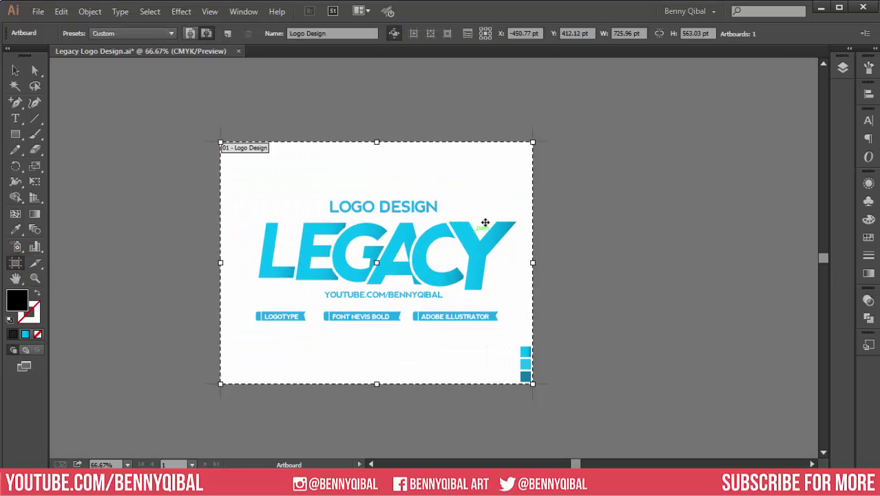
Draw a new blank artboard to the right of the reference and zoom in on it
{"action": "mouse_move", "coordinate": [548, 146]}
{"action": "left_mouse_down"}
{"action": "mouse_move", "coordinate": [839, 388]}
{"action": "mouse_move", "coordinate": [691, 385]}
{"action": "mouse_move", "coordinate": [714, 388]}
{"action": "left_mouse_up"}
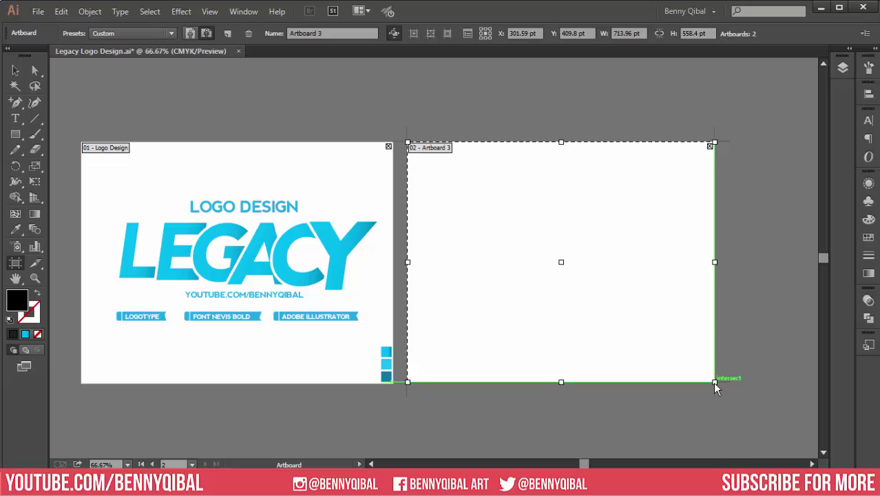
{"action": "left_click", "coordinate": [10, 70]}
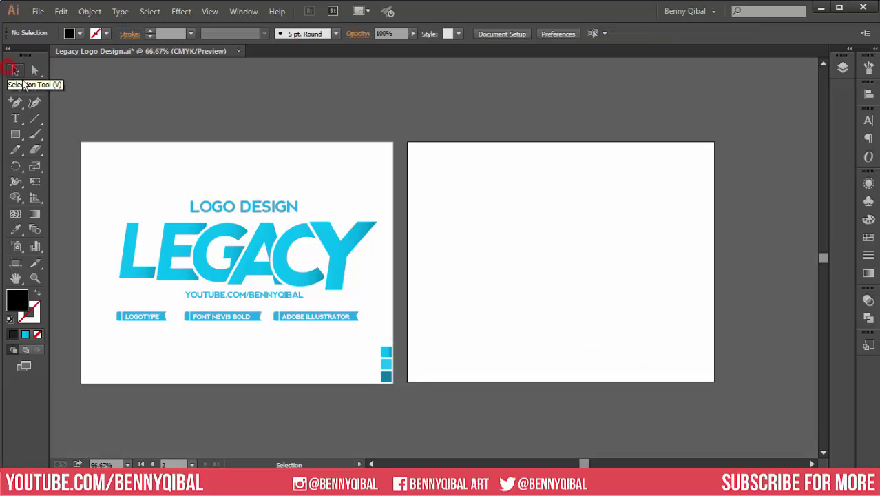
{"action": "key", "text": "ctrl+plus"}
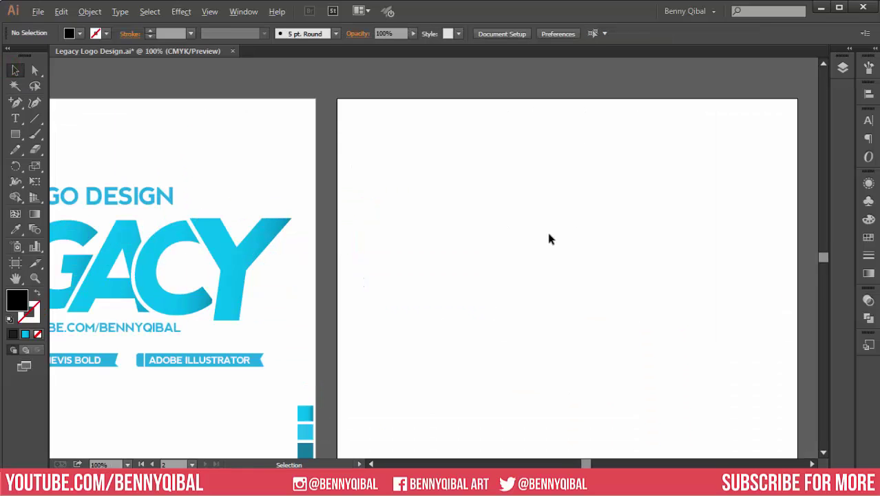
Type LEGACY in Nevis Bold on the new artboard
{"action": "left_click", "coordinate": [15, 118]}
{"action": "left_click", "coordinate": [841, 69]}
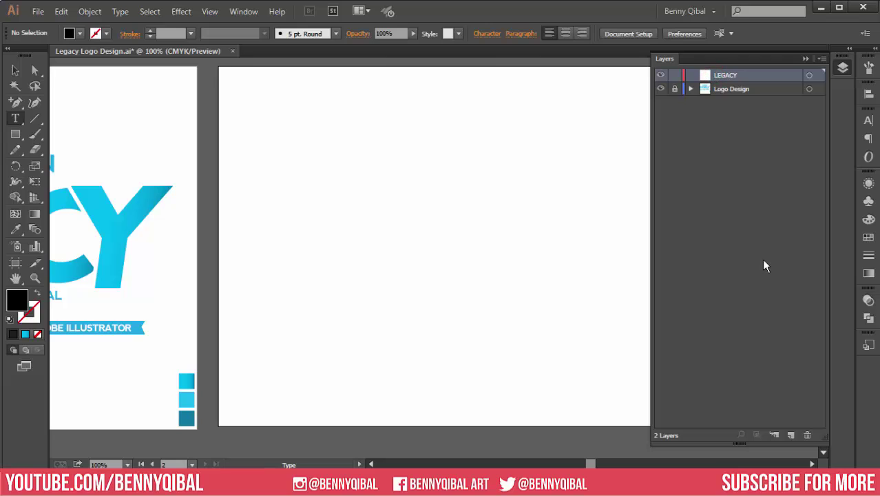
{"action": "left_click", "coordinate": [807, 59]}
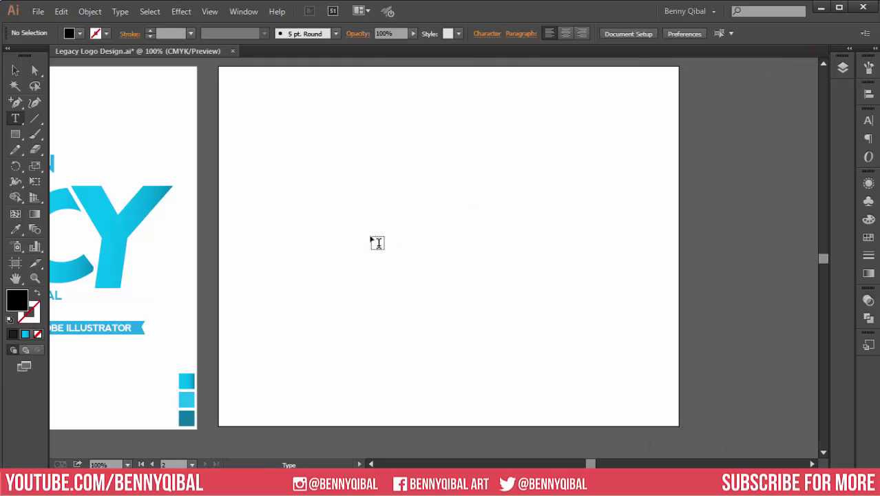
{"action": "left_click", "coordinate": [342, 234]}
{"action": "type", "text": "LEGACY"}
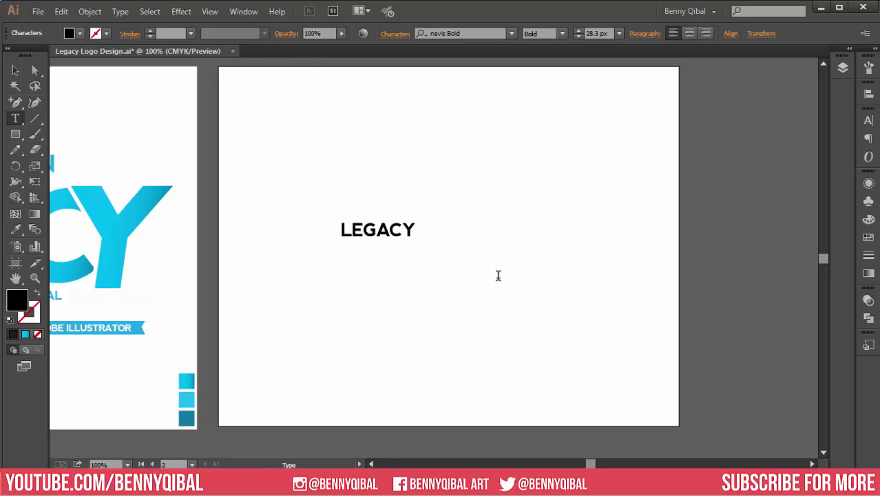
{"action": "left_click", "coordinate": [16, 70]}
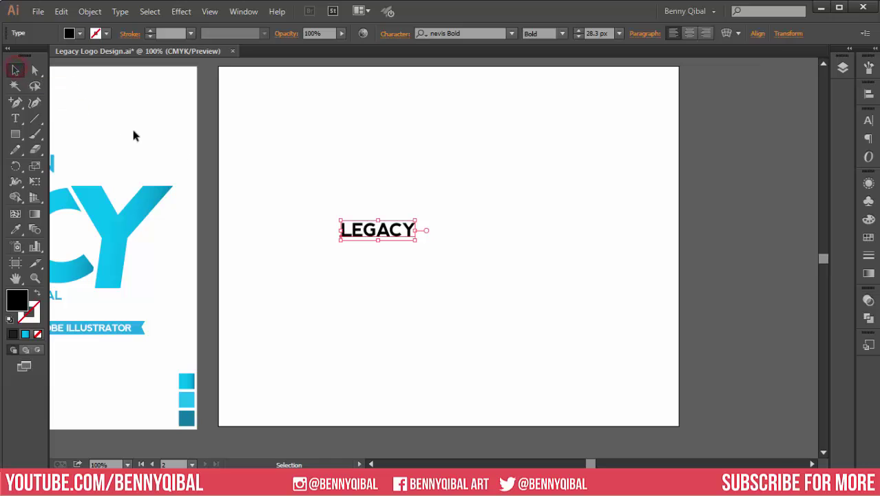
Scale LEGACY up to about 167.58 so it spans nearly the full artboard width
{"action": "left_click_drag", "start_coordinate": [417, 219], "coordinate": [645, 144]}
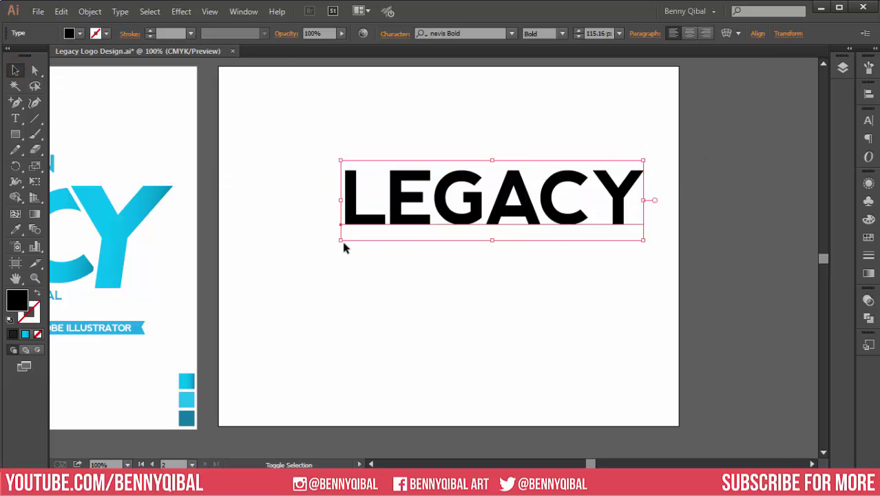
{"action": "left_click_drag", "start_coordinate": [342, 242], "coordinate": [239, 303]}
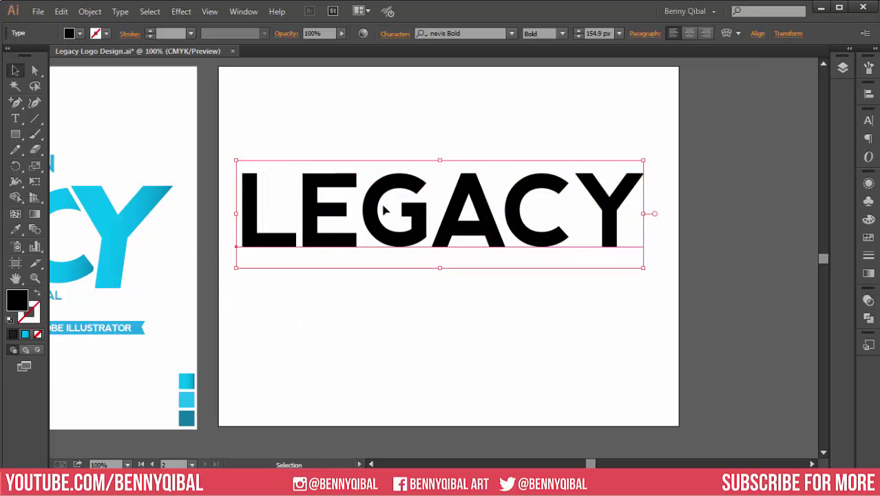
{"action": "left_click_drag", "start_coordinate": [385, 210], "coordinate": [392, 240]}
{"action": "mouse_move", "coordinate": [261, 251]}
{"action": "left_mouse_down"}
{"action": "mouse_move", "coordinate": [344, 251]}
{"action": "mouse_move", "coordinate": [313, 257]}
{"action": "left_mouse_up"}
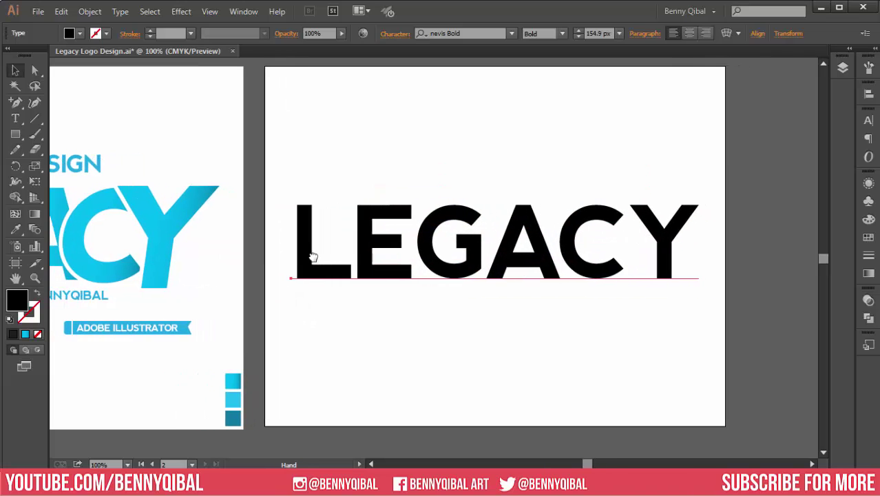
{"action": "left_click", "coordinate": [468, 242]}
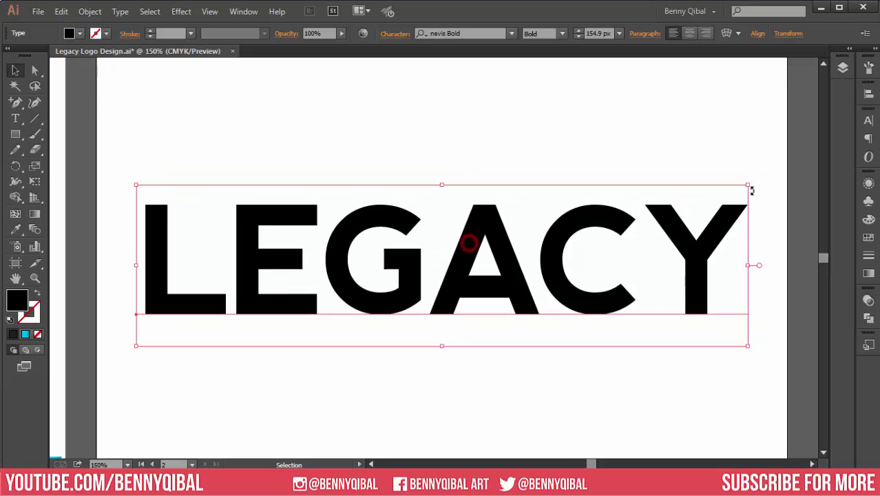
{"action": "left_click_drag", "start_coordinate": [749, 184], "coordinate": [771, 177]}
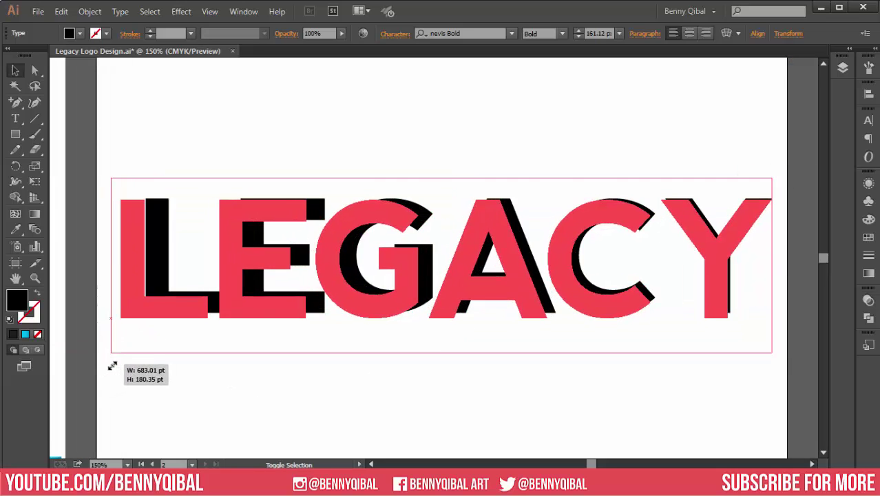
{"action": "left_click_drag", "start_coordinate": [137, 349], "coordinate": [113, 362]}
{"action": "left_click_drag", "start_coordinate": [223, 204], "coordinate": [218, 225]}
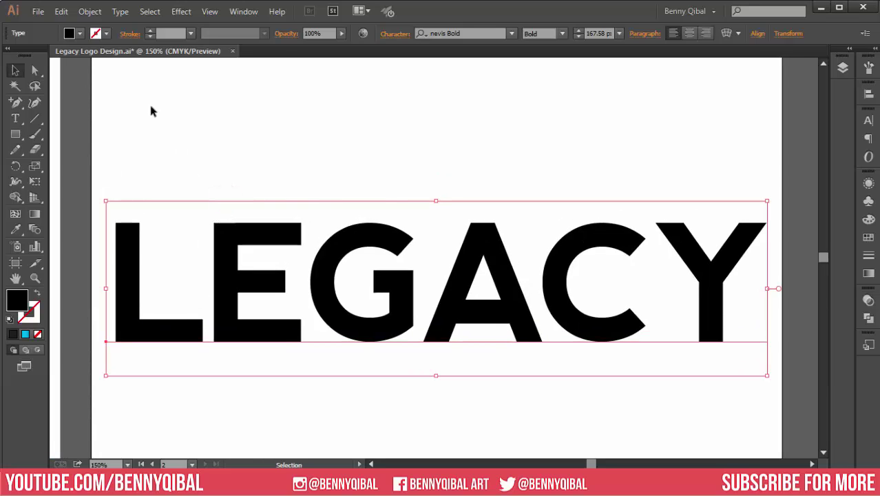
{"action": "left_click", "coordinate": [89, 12]}
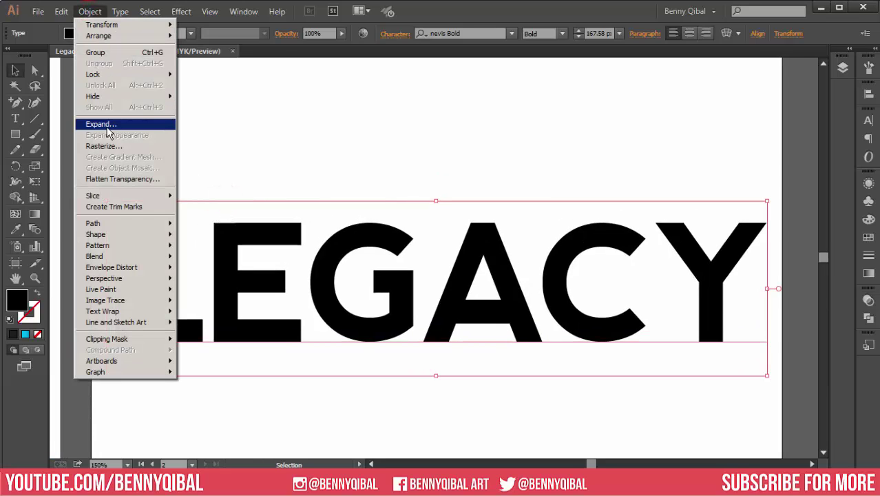
Expand the LEGACY text (Object, Fill) and add a 5 pt Miter-joined offset path
{"action": "left_click", "coordinate": [121, 128]}
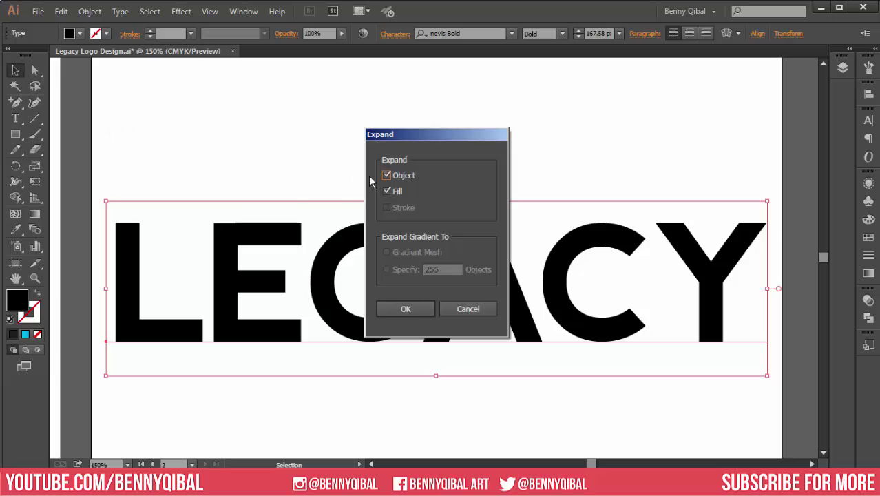
{"action": "left_click", "coordinate": [398, 307]}
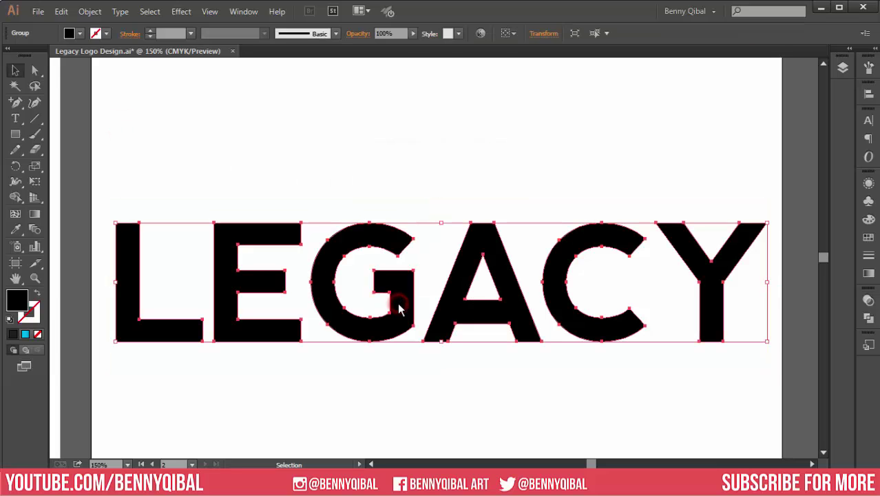
{"action": "left_click", "coordinate": [89, 11]}
{"action": "left_click", "coordinate": [109, 224]}
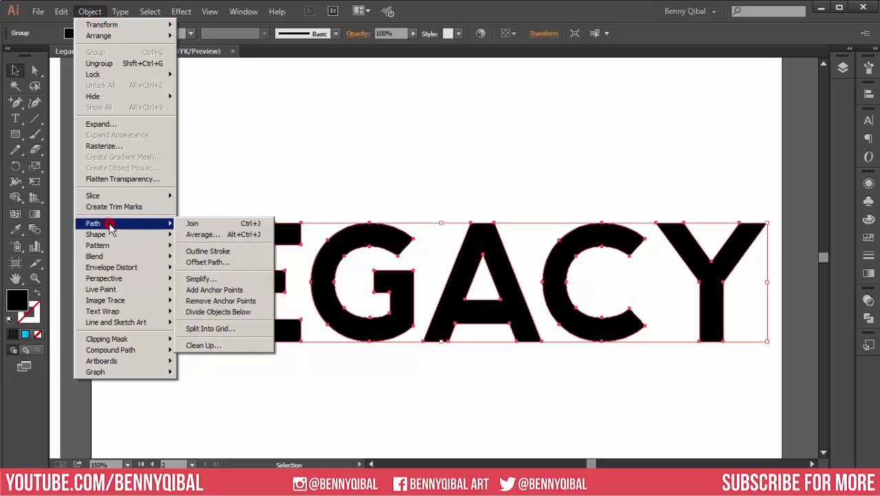
{"action": "left_click", "coordinate": [217, 265]}
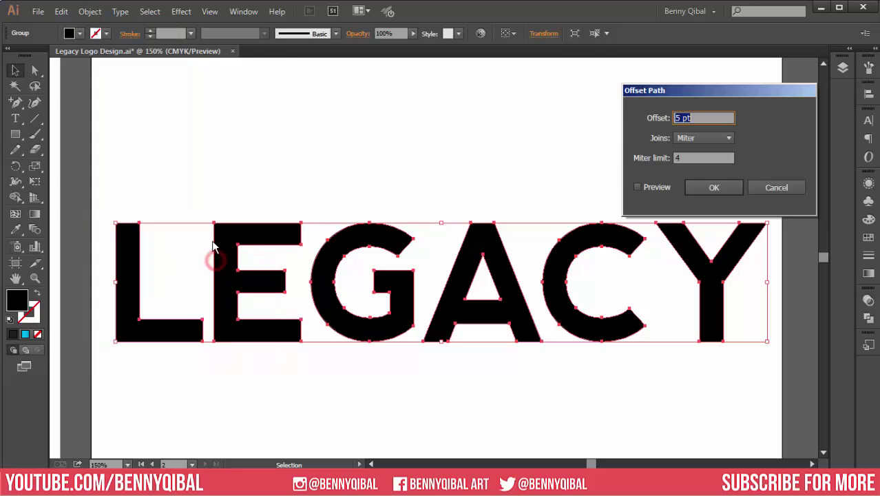
{"action": "left_click", "coordinate": [638, 188]}
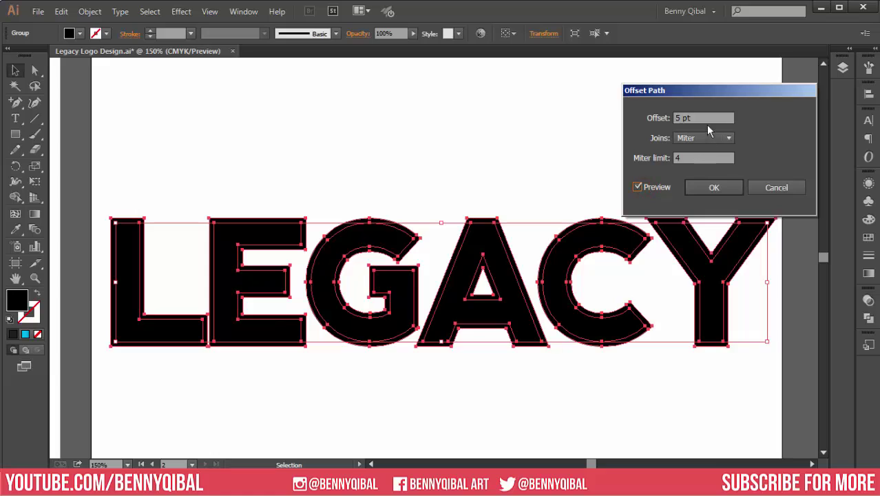
{"action": "double_click", "coordinate": [704, 119]}
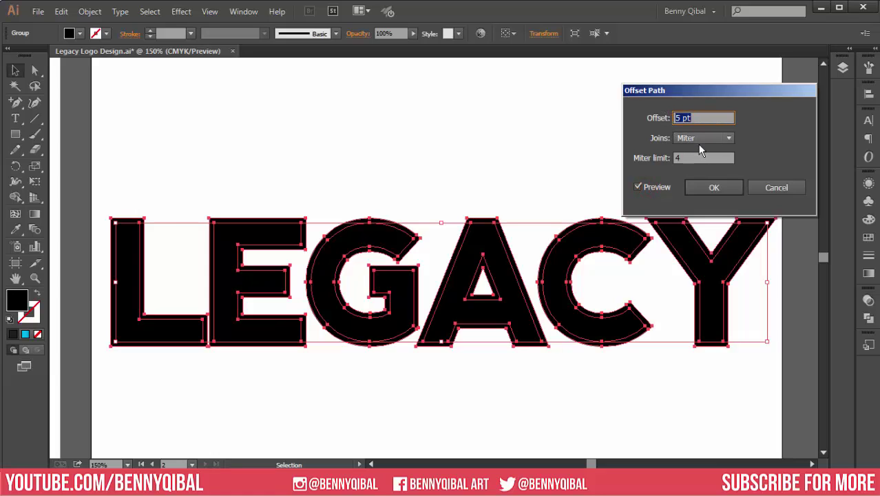
{"action": "left_click", "coordinate": [725, 191]}
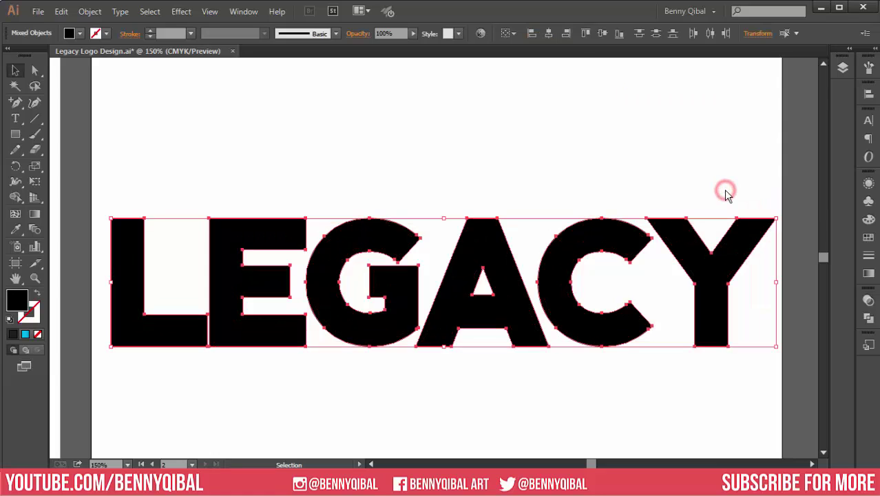
Ungroup the LEGACY letters from their offset paths
{"action": "left_click", "coordinate": [180, 106]}
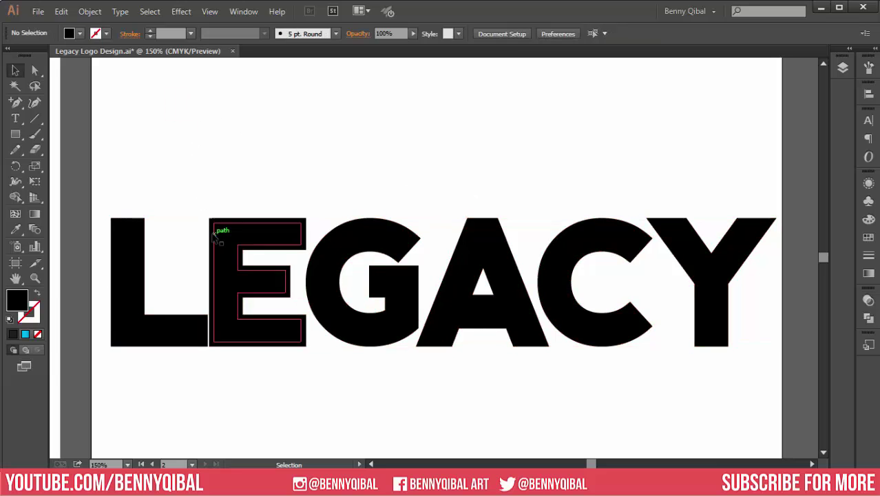
{"action": "left_click", "coordinate": [215, 231]}
{"action": "left_click", "coordinate": [90, 11]}
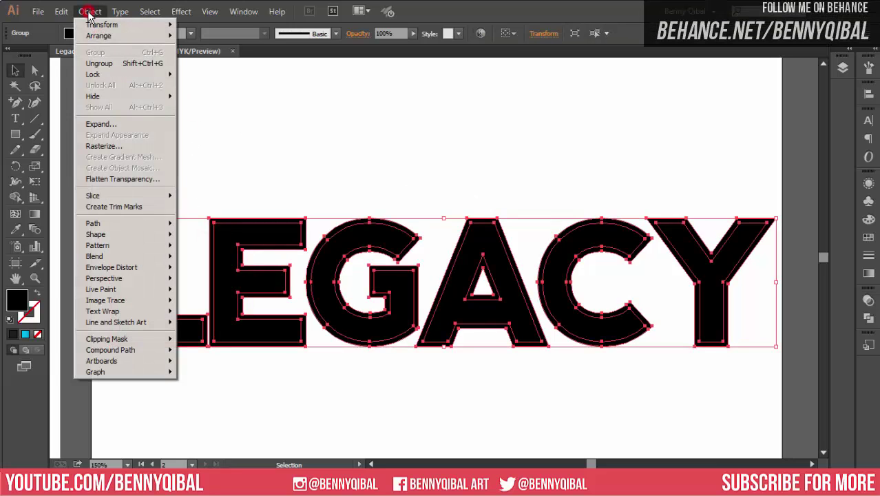
{"action": "left_click", "coordinate": [100, 63]}
{"action": "left_click", "coordinate": [137, 138]}
Select the inner offset shapes of L, E, G, A, C and Y and delete them with Edit > Clear
{"action": "left_click", "coordinate": [131, 257]}
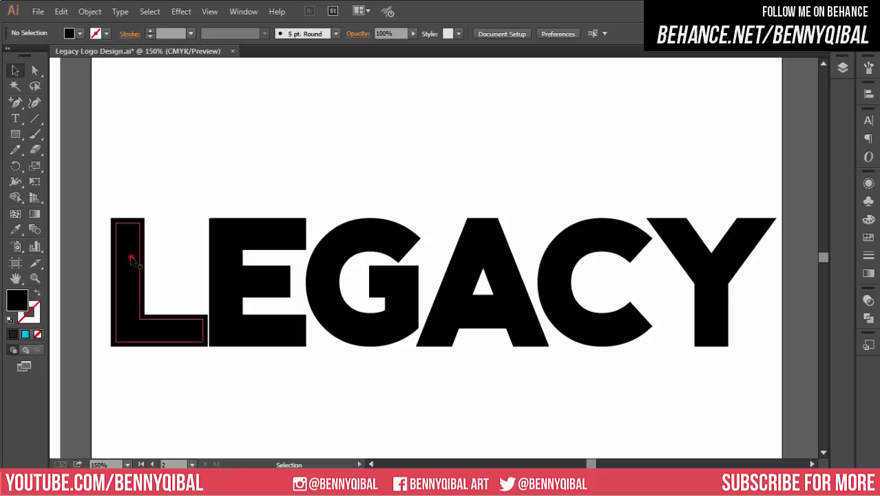
{"action": "left_click", "coordinate": [222, 241], "text": "shift"}
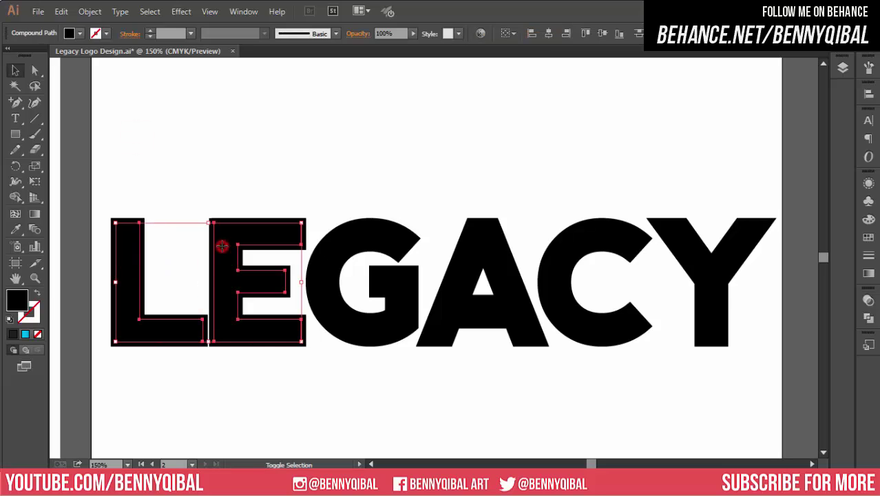
{"action": "left_click", "coordinate": [329, 265], "text": "shift"}
{"action": "left_click", "coordinate": [434, 327], "text": "shift"}
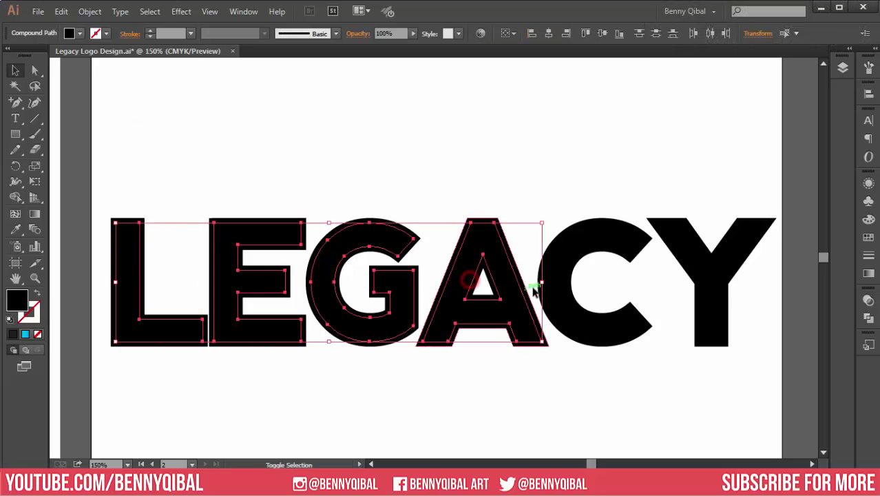
{"action": "left_click", "coordinate": [574, 243], "text": "shift"}
{"action": "left_click", "coordinate": [696, 256], "text": "shift"}
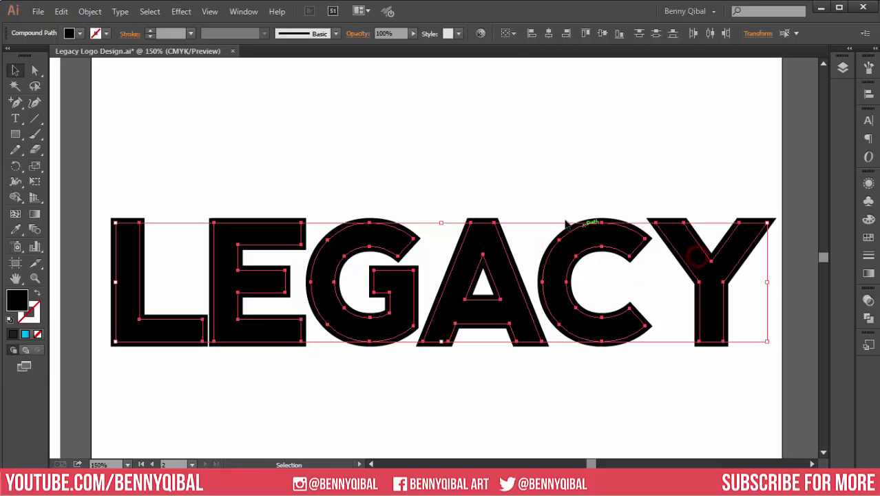
{"action": "left_click", "coordinate": [65, 13]}
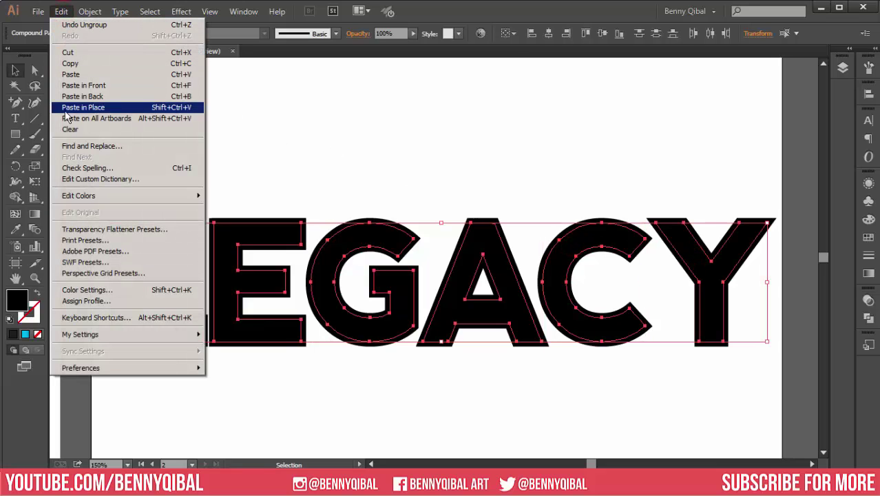
{"action": "left_click", "coordinate": [67, 131]}
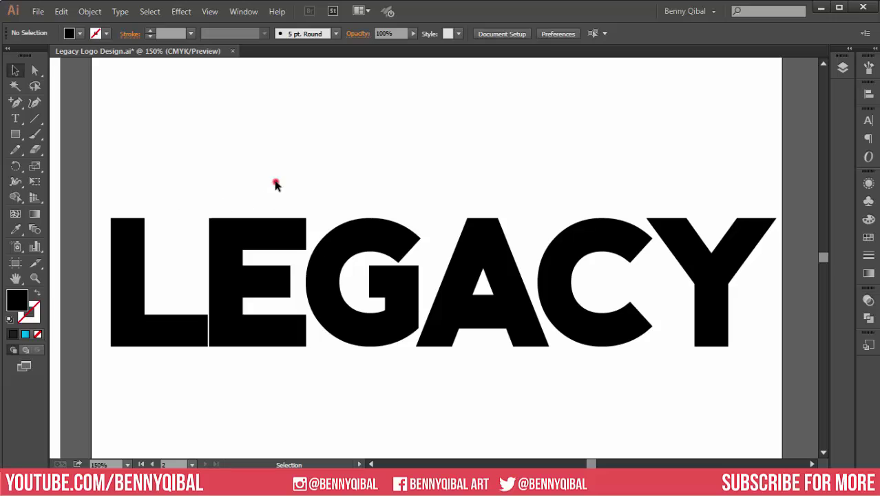
Nudge the L two steps left and the C one step left with the arrow keys
{"action": "left_click_drag", "start_coordinate": [144, 289], "coordinate": [232, 255]}
{"action": "left_click", "coordinate": [205, 243]}
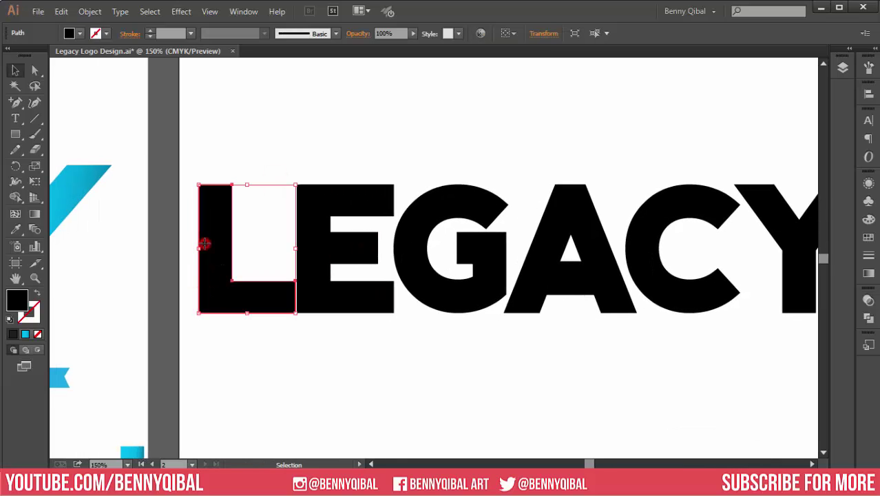
{"action": "key", "text": "Left"}
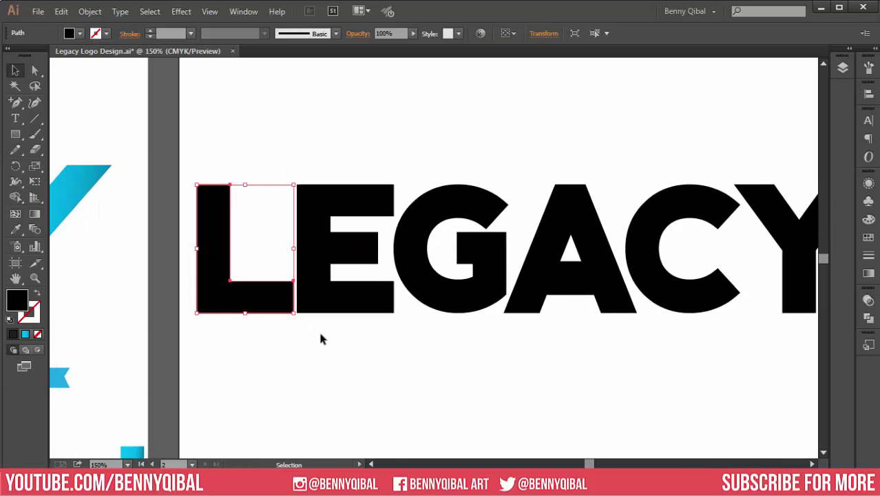
{"action": "key", "text": "Left"}
{"action": "key", "text": "Left"}
{"action": "key", "text": "Left"}
{"action": "key", "text": "Left"}
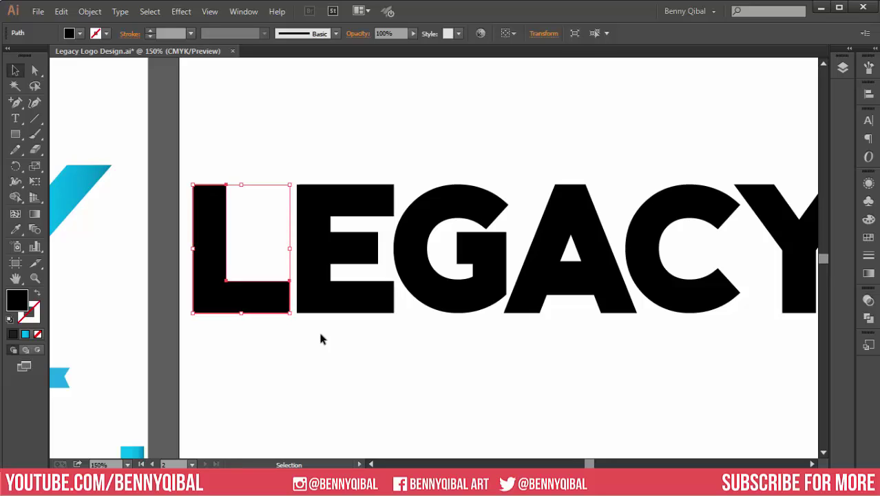
{"action": "left_click", "coordinate": [334, 342]}
{"action": "left_click", "coordinate": [655, 229]}
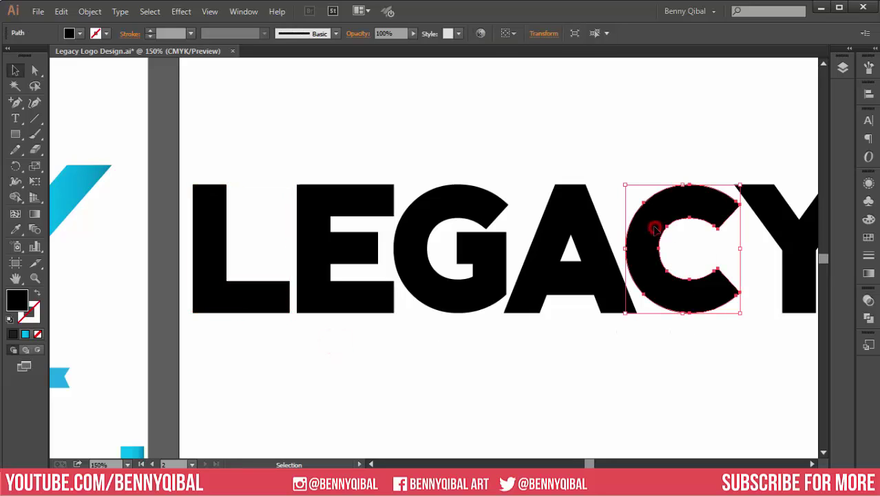
{"action": "key", "text": "Left"}
{"action": "key", "text": "Left"}
Nudge the Y left, recentre the word, and select the L
{"action": "key", "text": "Left"}
{"action": "left_click", "coordinate": [582, 391]}
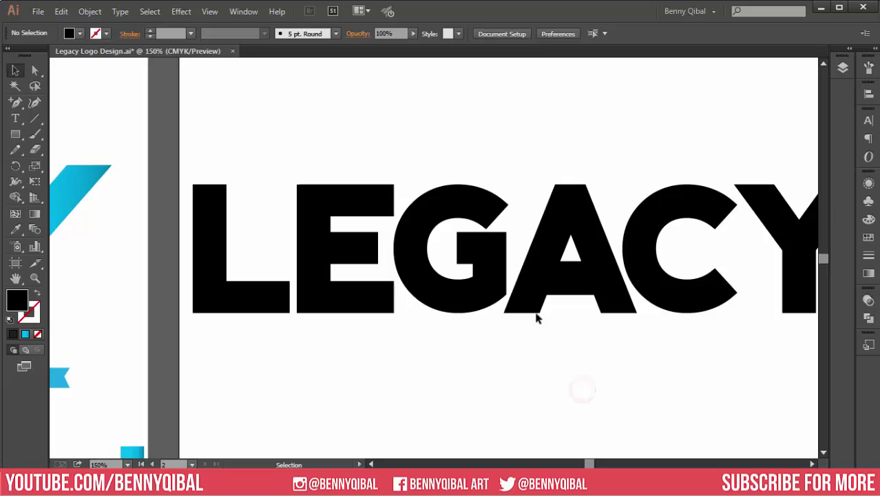
{"action": "left_click", "coordinate": [771, 220]}
{"action": "key", "text": "Left"}
{"action": "key", "text": "Left"}
{"action": "key", "text": "Left"}
{"action": "key", "text": "Left"}
{"action": "key", "text": "Left"}
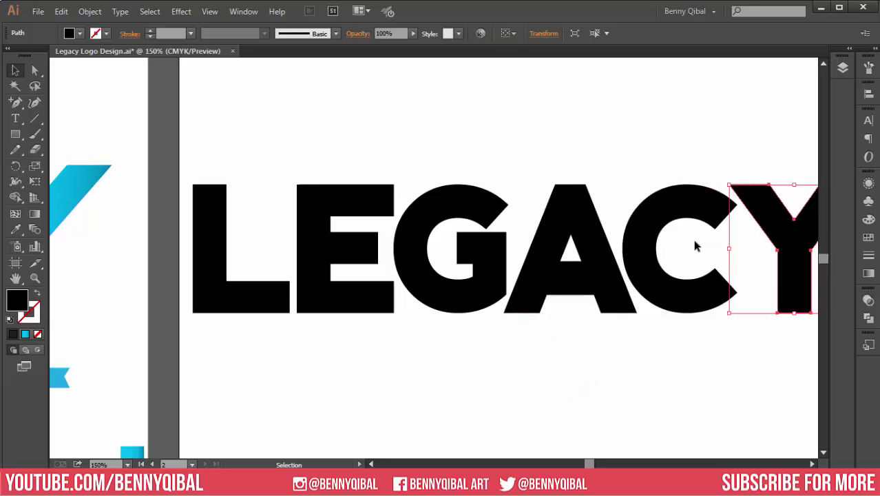
{"action": "left_click", "coordinate": [374, 135]}
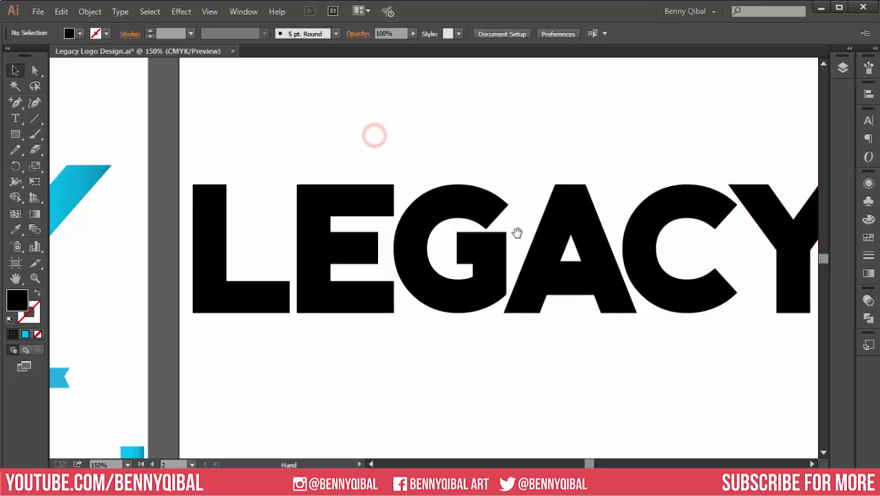
{"action": "left_click_drag", "start_coordinate": [517, 232], "coordinate": [491, 236]}
{"action": "key", "text": "ctrl+minus"}
{"action": "key", "text": "ctrl+equal"}
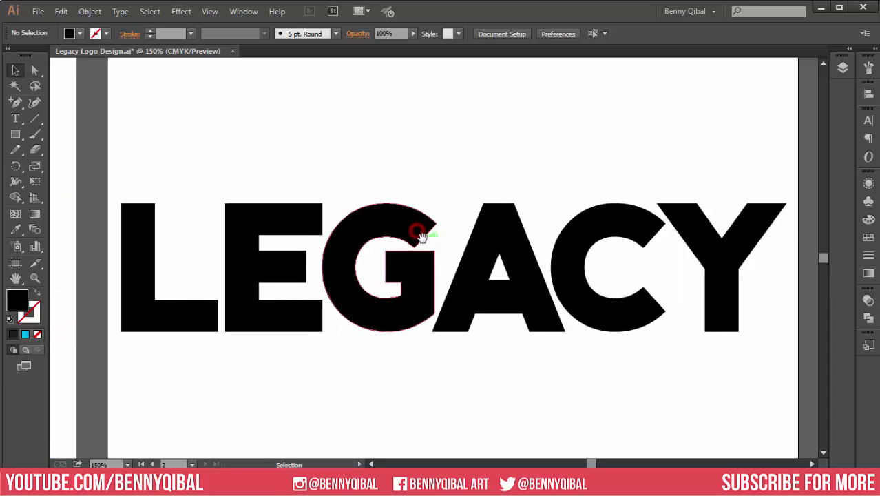
{"action": "left_click", "coordinate": [184, 306]}
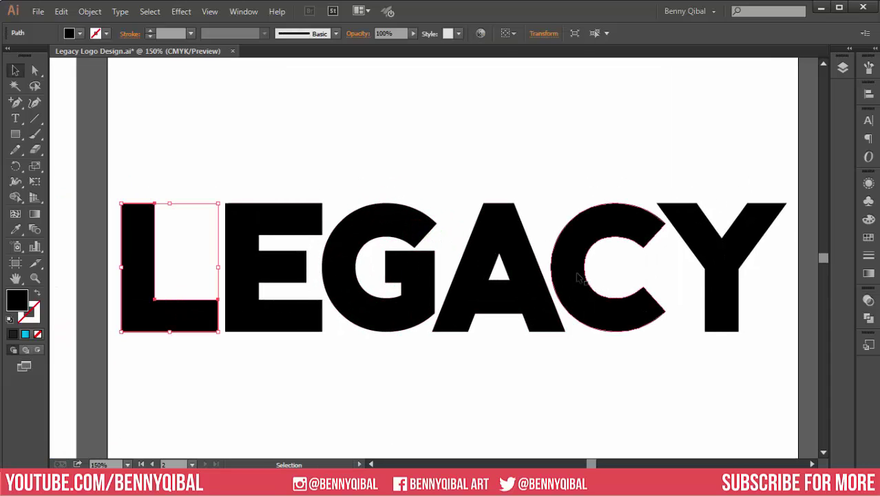
{"action": "left_click", "coordinate": [234, 14]}
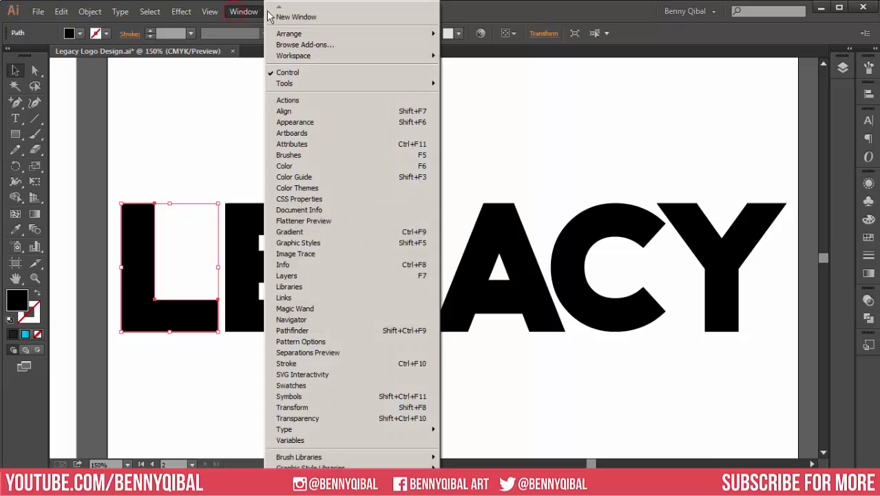
Give the L a gradient fill with its start stop set to #00BAEF
{"action": "left_click", "coordinate": [321, 234]}
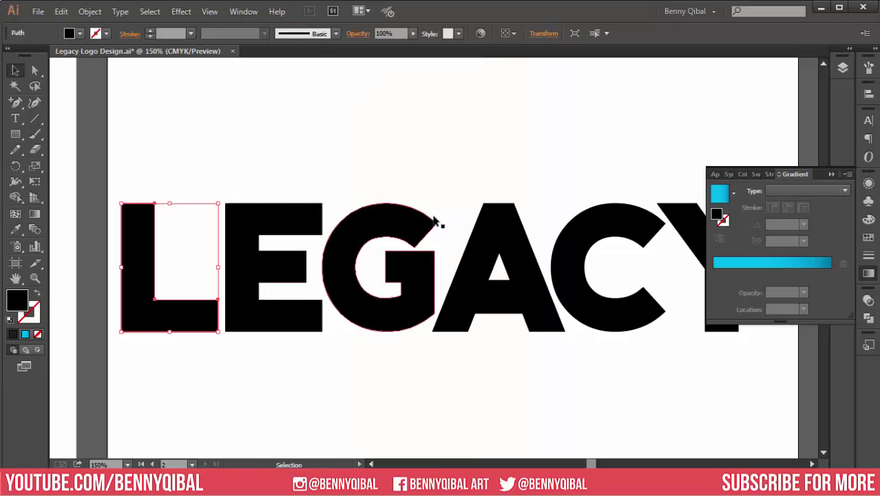
{"action": "left_click", "coordinate": [726, 264]}
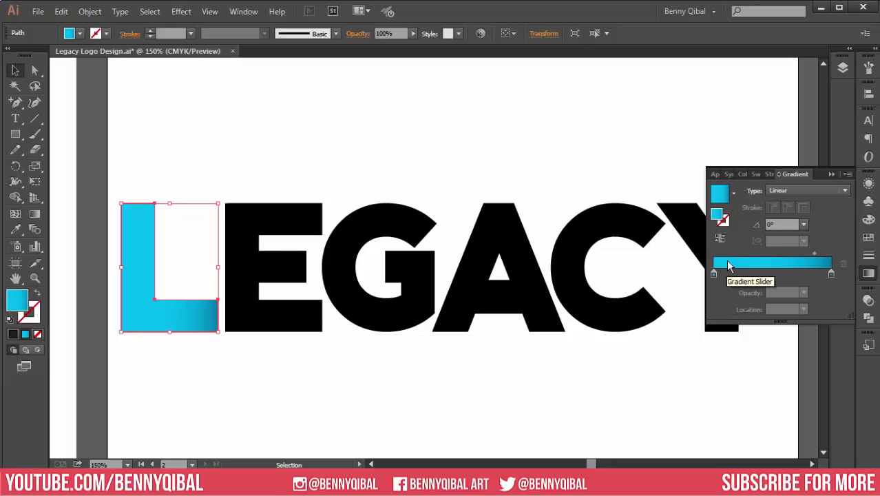
{"action": "left_click", "coordinate": [714, 274]}
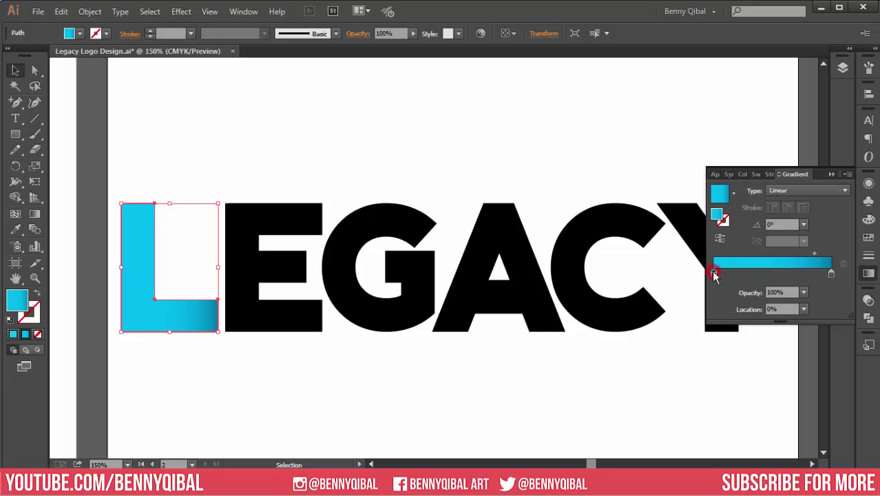
{"action": "double_click", "coordinate": [714, 274]}
{"action": "left_click", "coordinate": [830, 290]}
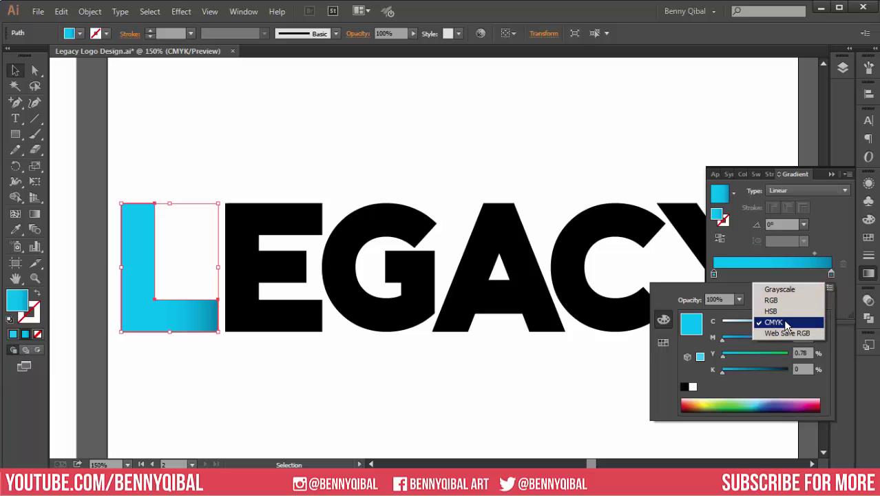
{"action": "left_click", "coordinate": [714, 274]}
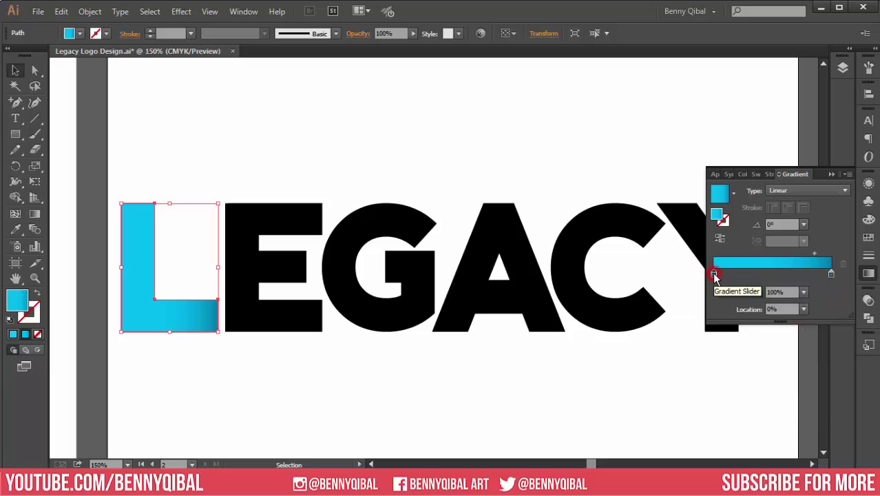
{"action": "double_click", "coordinate": [714, 274]}
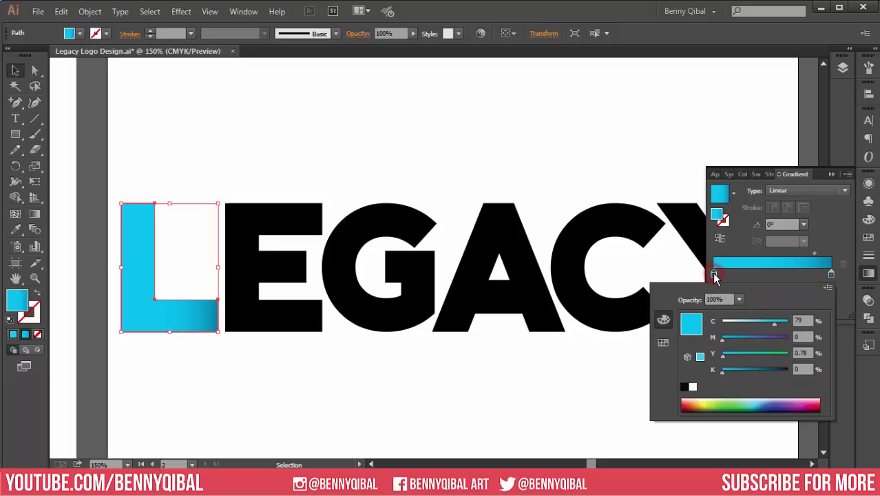
{"action": "left_click", "coordinate": [827, 289]}
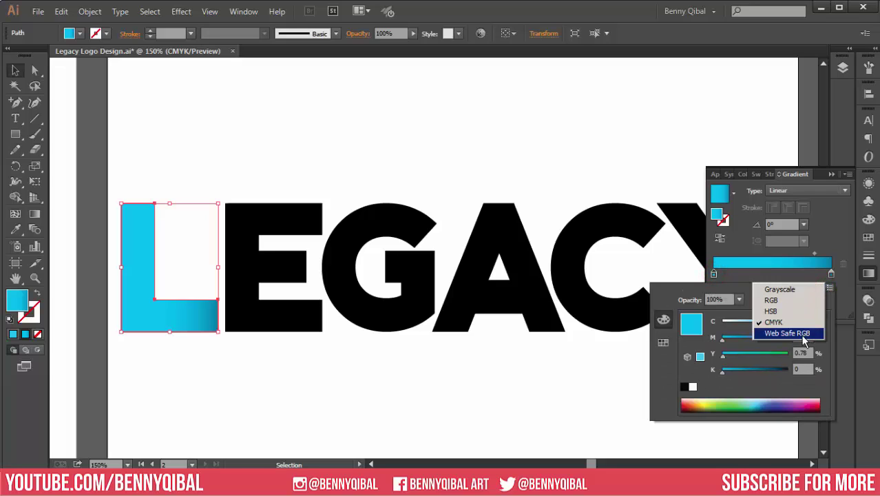
{"action": "left_click", "coordinate": [803, 335]}
{"action": "left_click", "coordinate": [803, 387]}
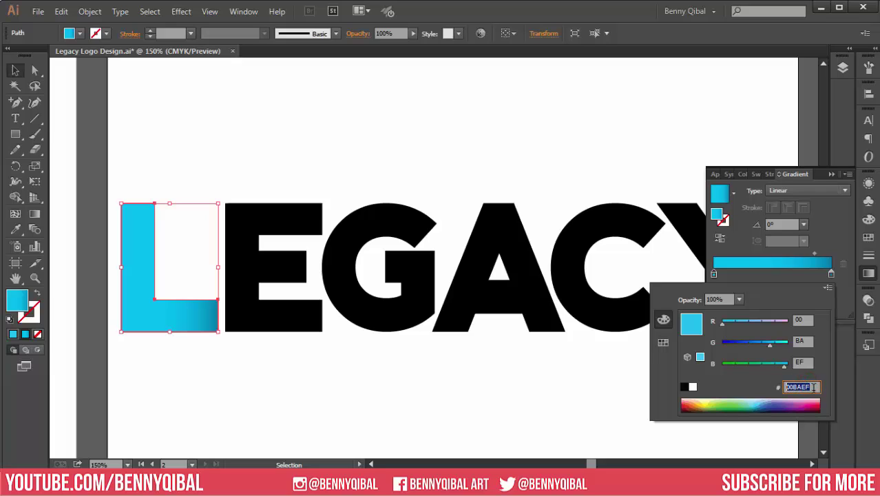
{"action": "left_click", "coordinate": [828, 289]}
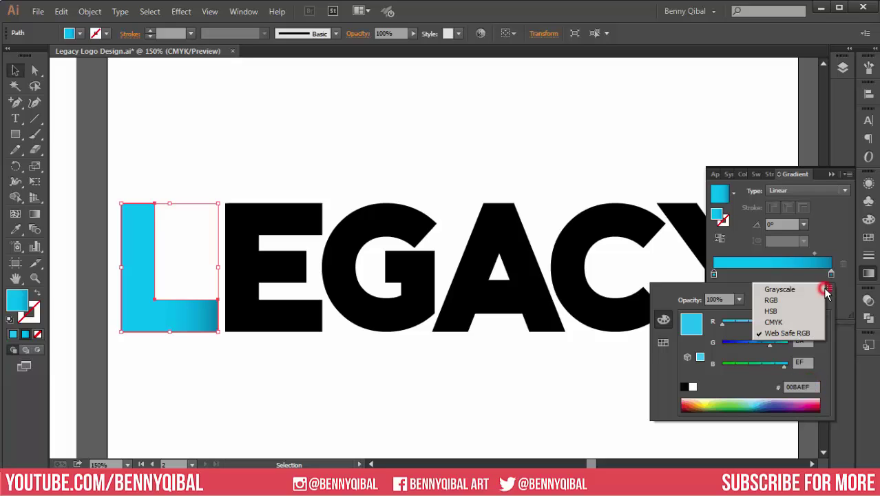
{"action": "left_click", "coordinate": [798, 325]}
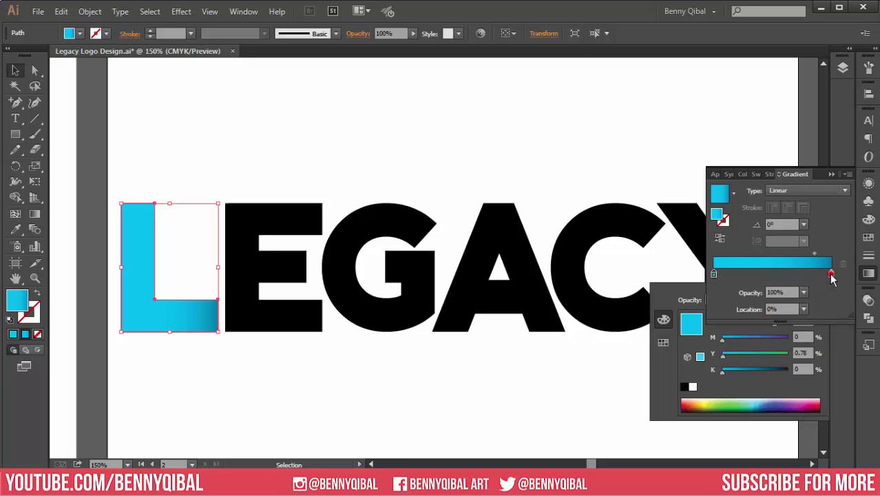
Set the gradient's end stop to #00779E
{"action": "double_click", "coordinate": [831, 275]}
{"action": "left_click", "coordinate": [828, 289]}
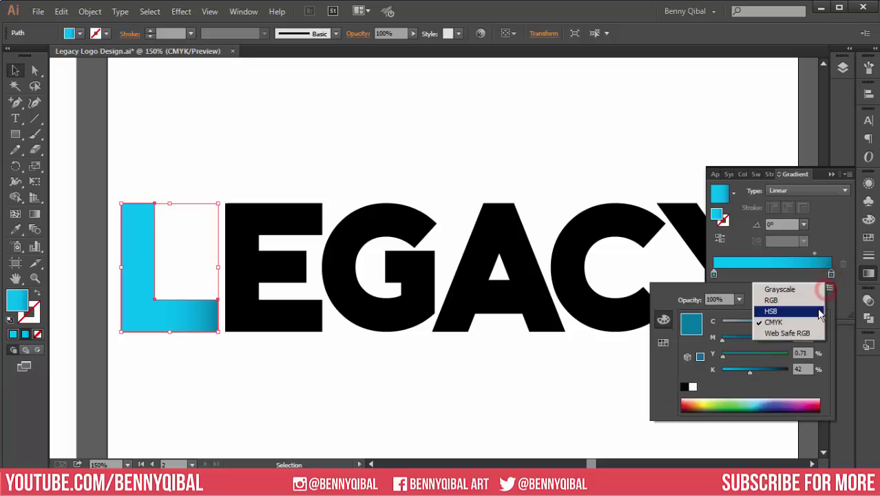
{"action": "left_click", "coordinate": [799, 307]}
{"action": "left_click", "coordinate": [811, 385]}
{"action": "double_click", "coordinate": [807, 386]}
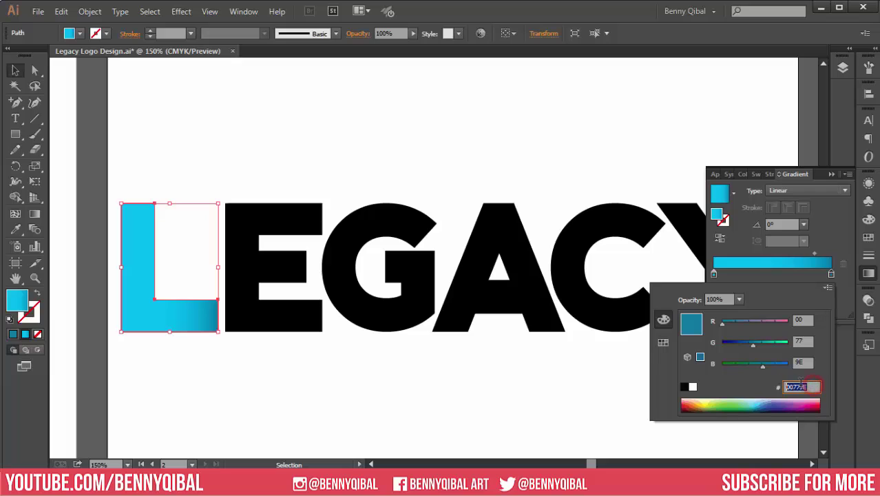
{"action": "left_click", "coordinate": [827, 289]}
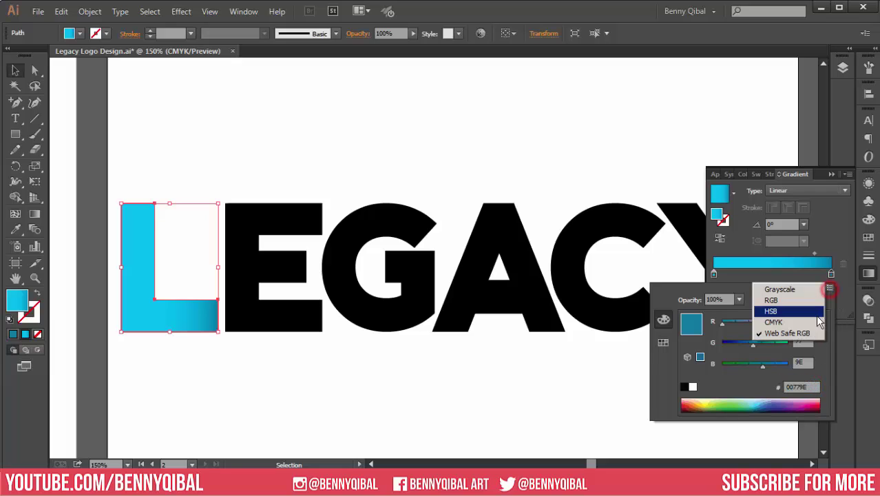
{"action": "left_click", "coordinate": [799, 321]}
{"action": "left_click", "coordinate": [827, 228]}
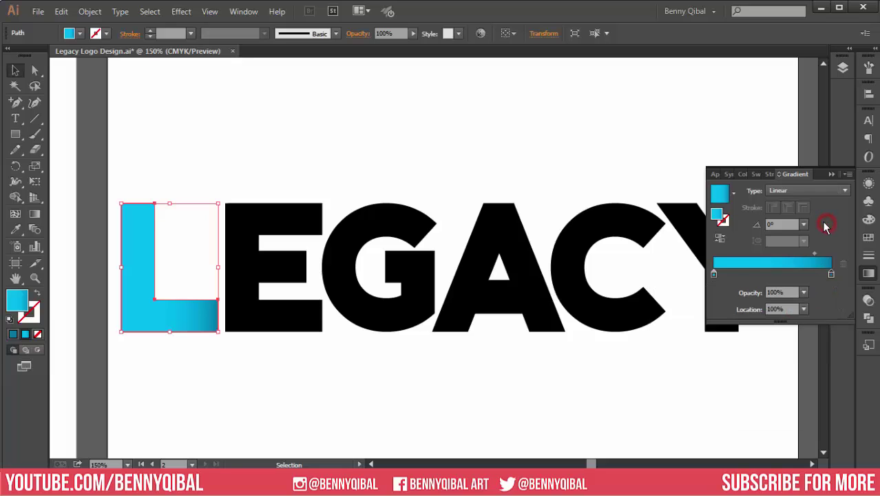
Check the gradient midpoint and keep the gradient type Linear
{"action": "left_click", "coordinate": [831, 275]}
{"action": "left_click", "coordinate": [816, 256]}
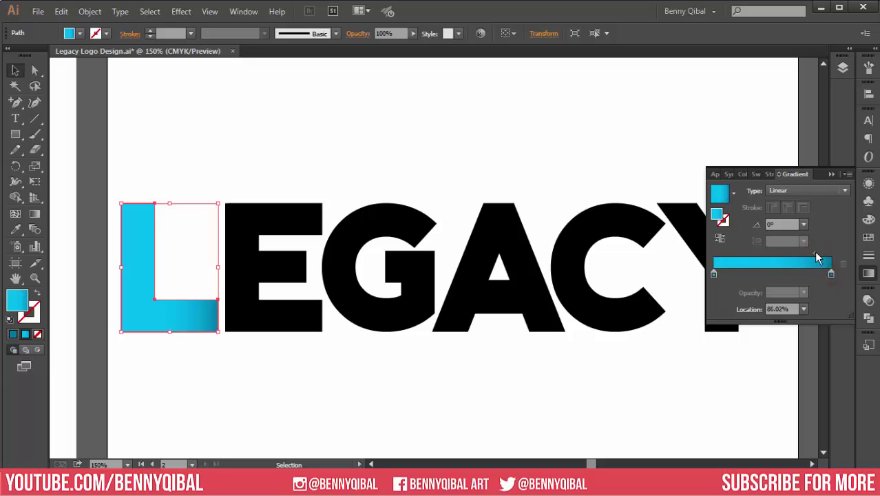
{"action": "left_click", "coordinate": [793, 191]}
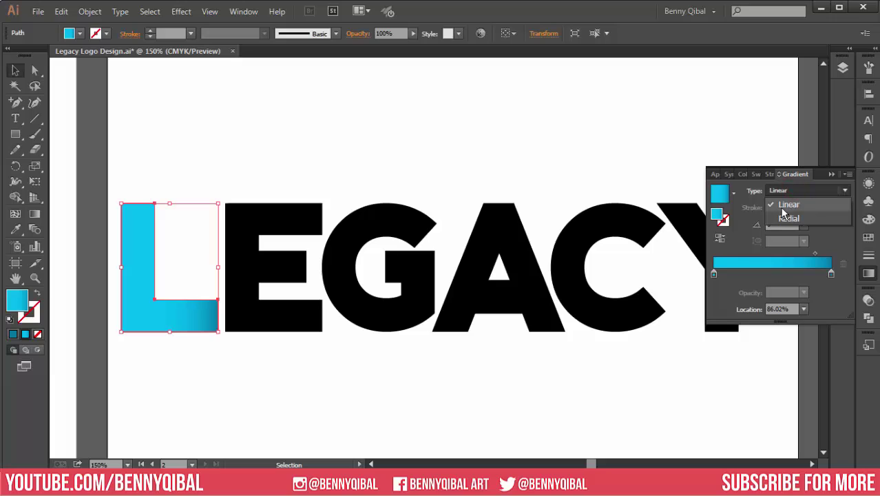
{"action": "left_click", "coordinate": [813, 209]}
{"action": "left_click", "coordinate": [831, 175]}
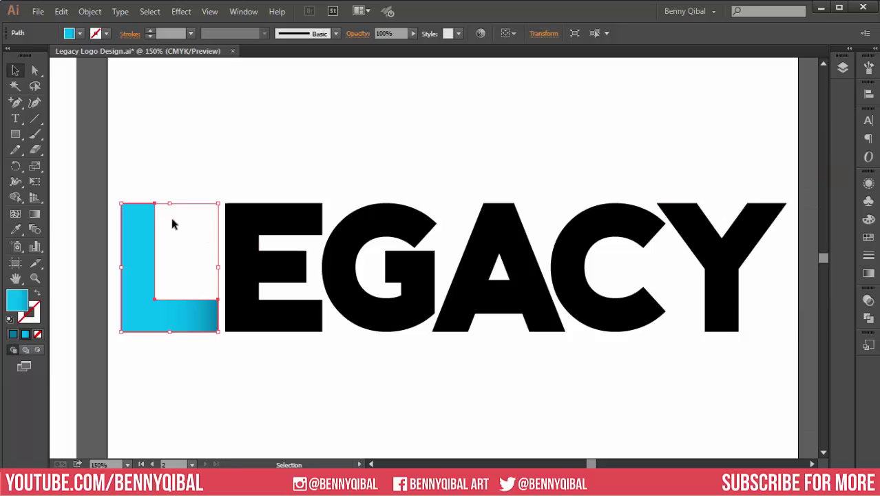
Drag the L's gradient annotator so it stays cyan, darkening only at the foot's right end
{"action": "left_click", "coordinate": [43, 215]}
{"action": "left_click_drag", "start_coordinate": [133, 237], "coordinate": [255, 244]}
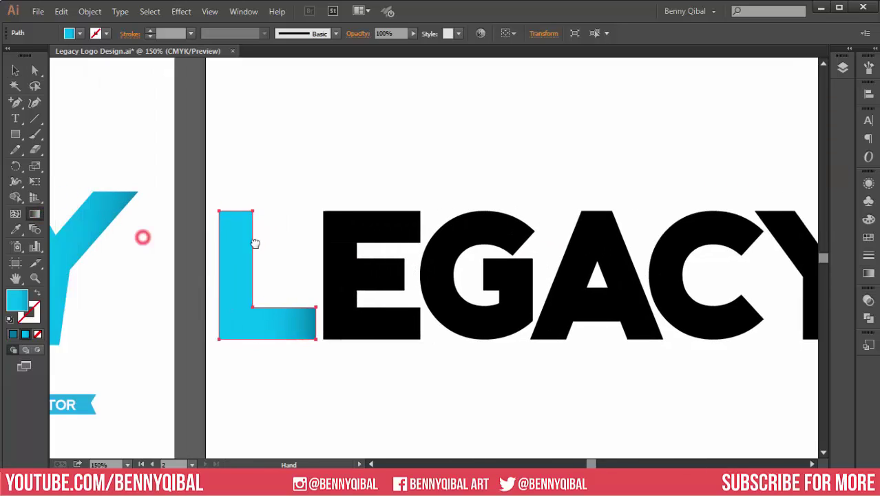
{"action": "scroll", "coordinate": [275, 290], "scroll_direction": "up", "scroll_amount": 2}
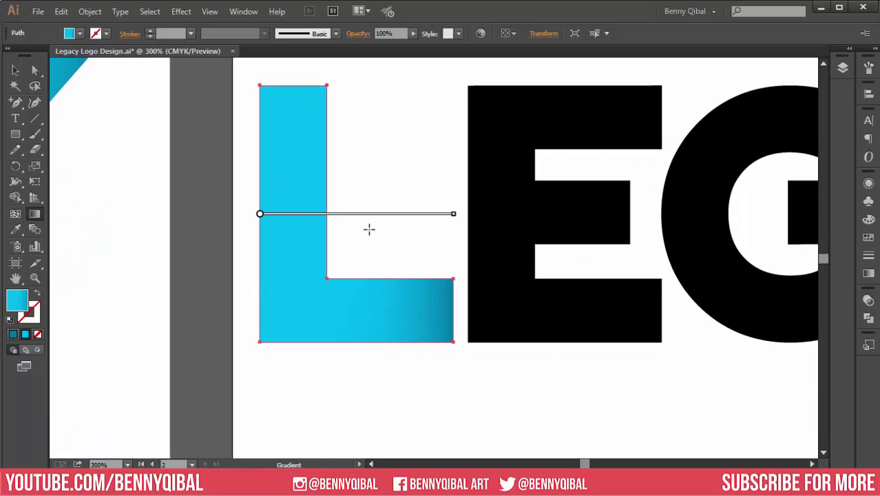
{"action": "left_click", "coordinate": [441, 300]}
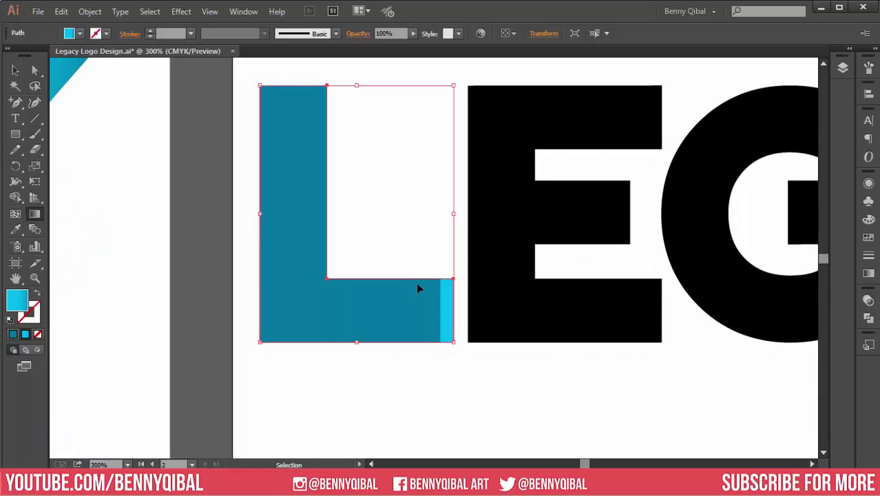
{"action": "key", "text": "ctrl+z"}
{"action": "mouse_move", "coordinate": [356, 215]}
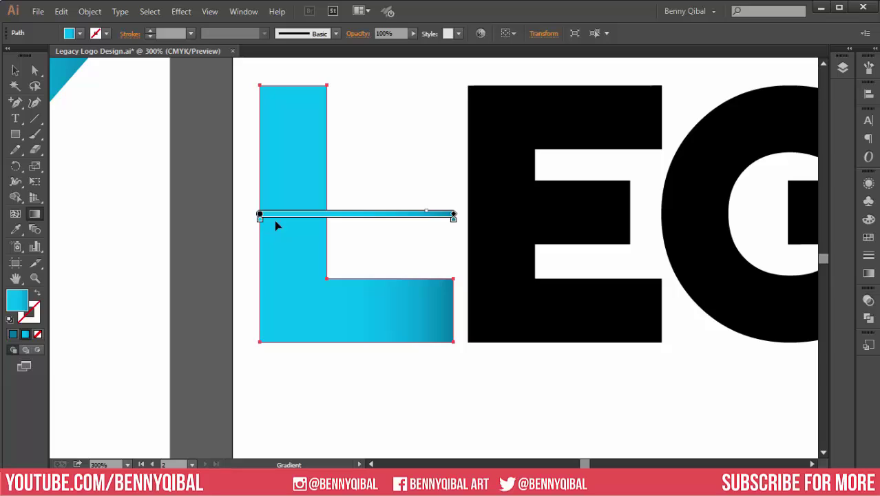
{"action": "left_click_drag", "start_coordinate": [453, 214], "coordinate": [463, 216]}
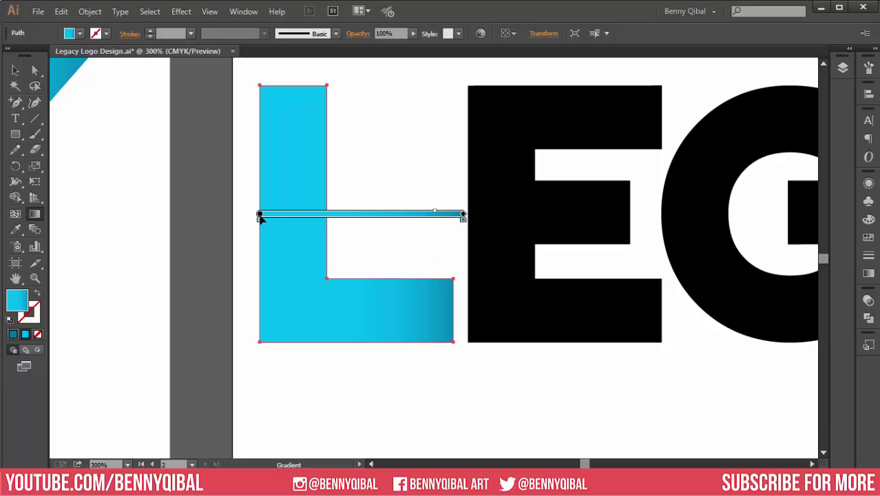
{"action": "left_click_drag", "start_coordinate": [260, 217], "coordinate": [244, 215]}
{"action": "scroll", "coordinate": [355, 256], "scroll_direction": "down", "scroll_amount": 2}
{"action": "scroll", "coordinate": [393, 261], "scroll_direction": "right", "scroll_amount": 1}
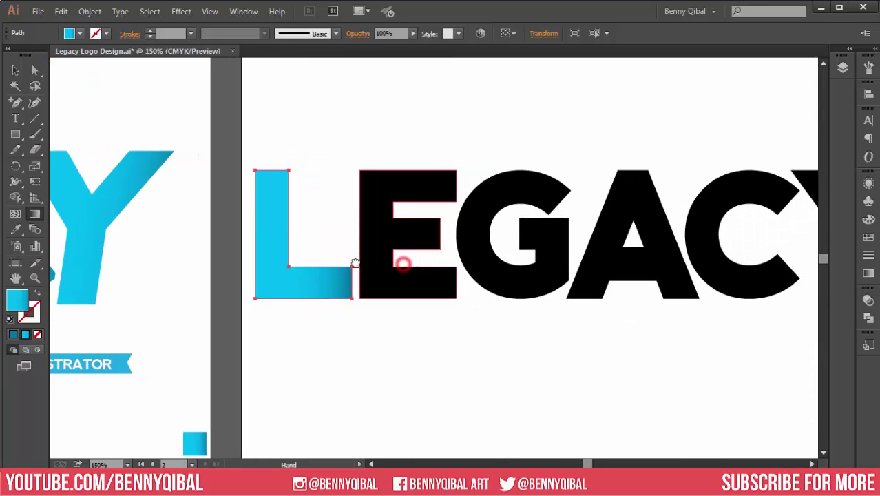
{"action": "left_click", "coordinate": [15, 71]}
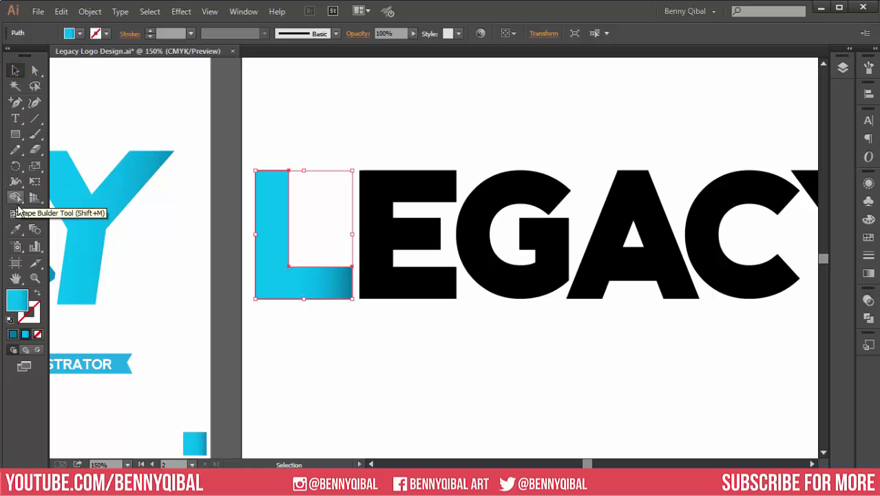
Use the Eyedropper to copy the L's cyan gradient onto the E and G
{"action": "left_click", "coordinate": [17, 228]}
{"action": "left_click_drag", "start_coordinate": [605, 202], "coordinate": [447, 193]}
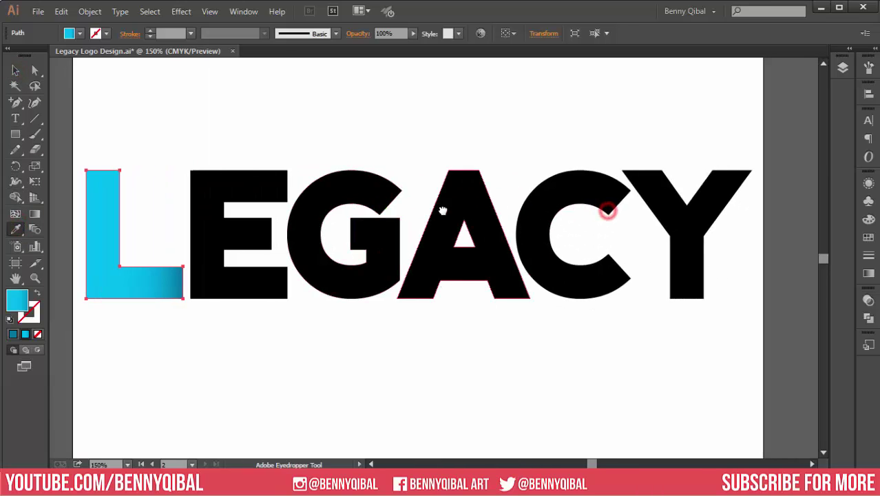
{"action": "scroll", "coordinate": [448, 193], "scroll_direction": "down", "scroll_amount": 1}
{"action": "left_click_drag", "start_coordinate": [387, 215], "coordinate": [419, 217]}
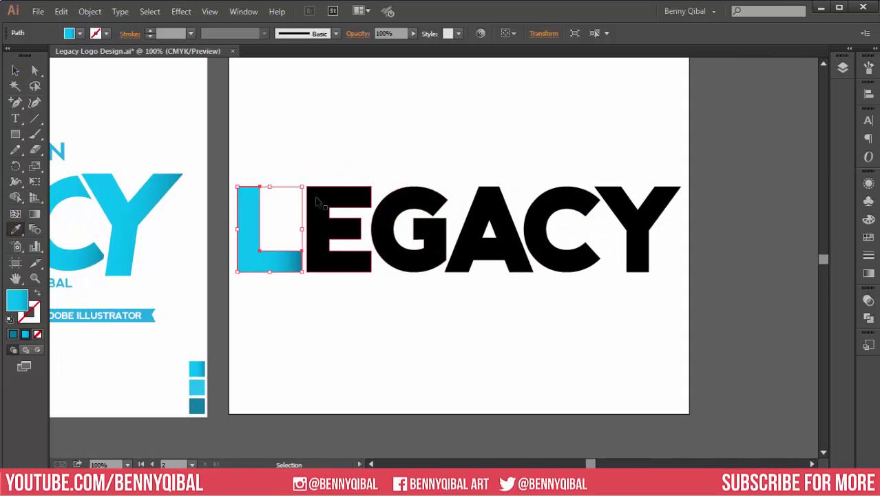
{"action": "left_click", "coordinate": [315, 198], "text": "ctrl"}
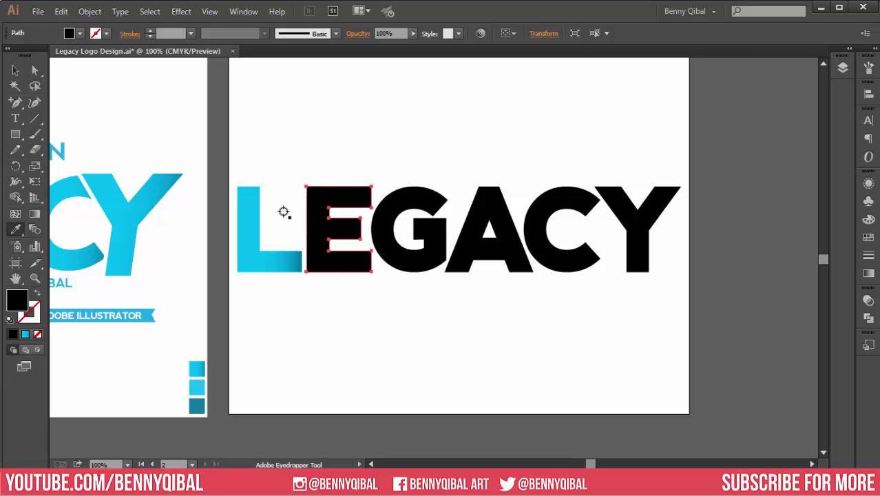
{"action": "left_click", "coordinate": [248, 210]}
{"action": "left_click", "coordinate": [434, 198], "text": "ctrl"}
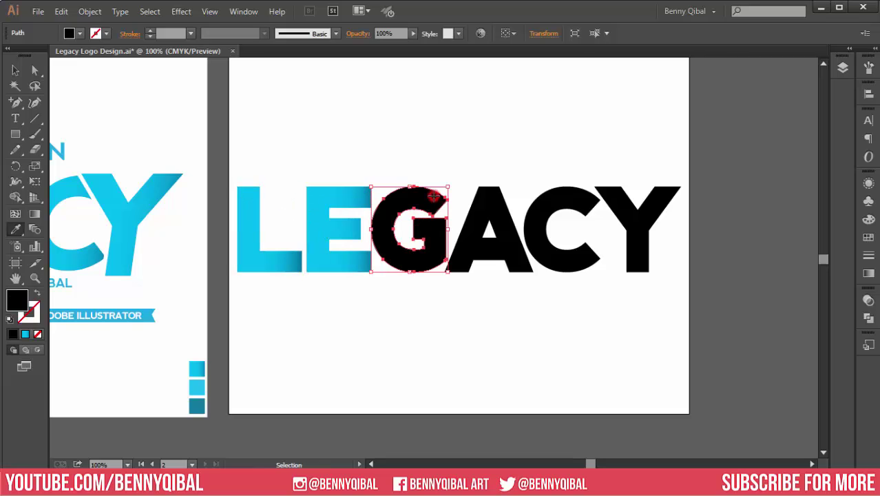
{"action": "left_click", "coordinate": [323, 199]}
Copy the same cyan gradient onto the A, C and Y
{"action": "left_click", "coordinate": [486, 200], "text": "ctrl"}
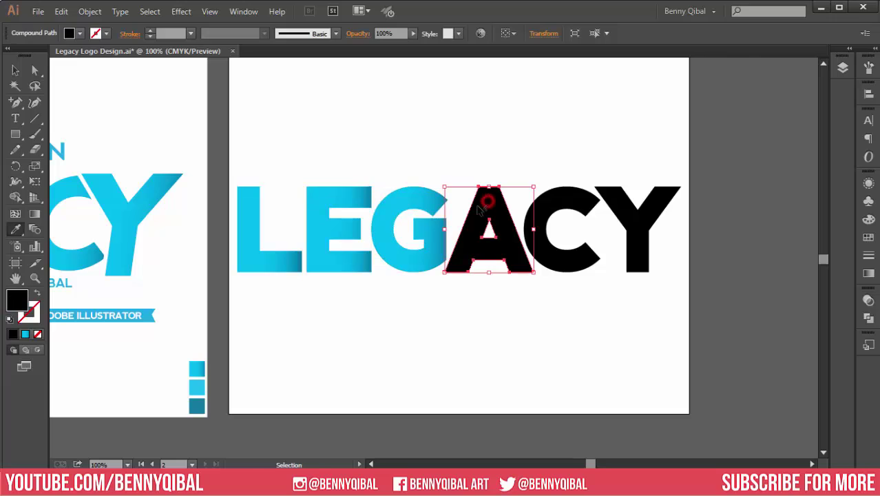
{"action": "left_click", "coordinate": [405, 201]}
{"action": "left_click", "coordinate": [533, 205], "text": "ctrl"}
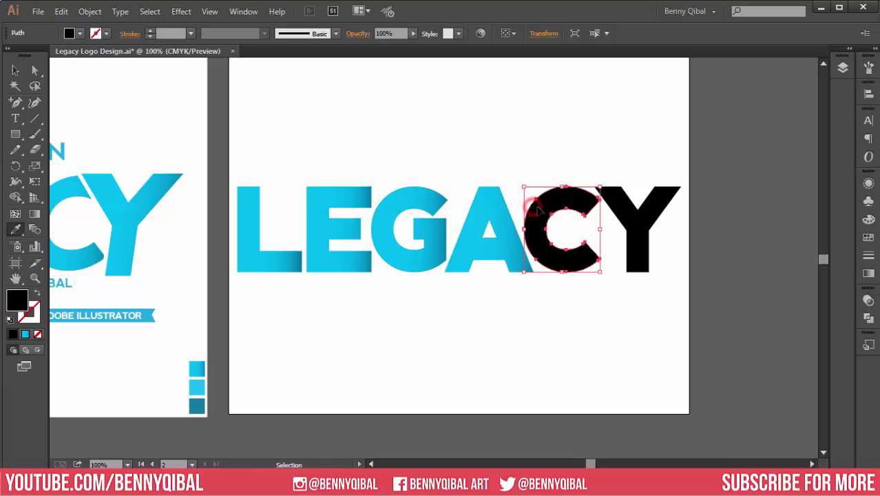
{"action": "left_click", "coordinate": [488, 203]}
{"action": "left_click", "coordinate": [623, 207], "text": "ctrl"}
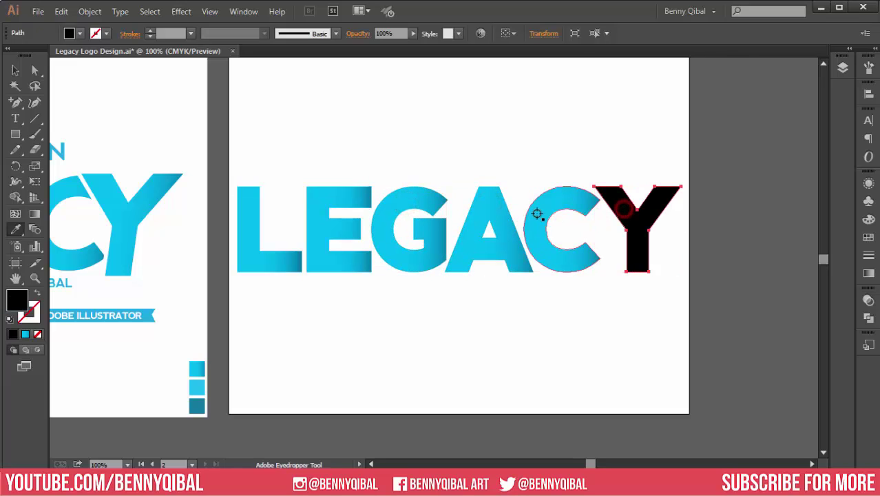
{"action": "left_click", "coordinate": [500, 212]}
{"action": "scroll", "coordinate": [551, 262], "scroll_direction": "down", "scroll_amount": 1}
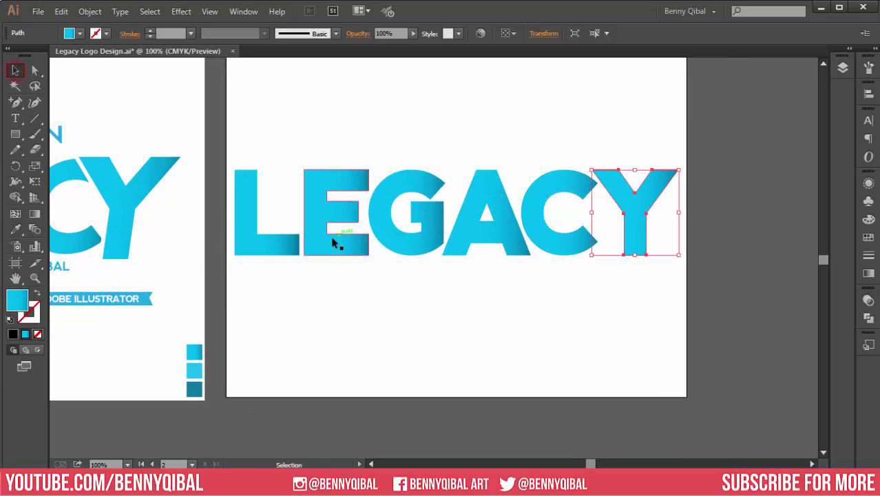
Redraw the gradients of A, C, Y, L and E across each letter, darkening at the right edge
{"action": "left_click", "coordinate": [33, 212]}
{"action": "scroll", "coordinate": [466, 245], "scroll_direction": "up", "scroll_amount": 1}
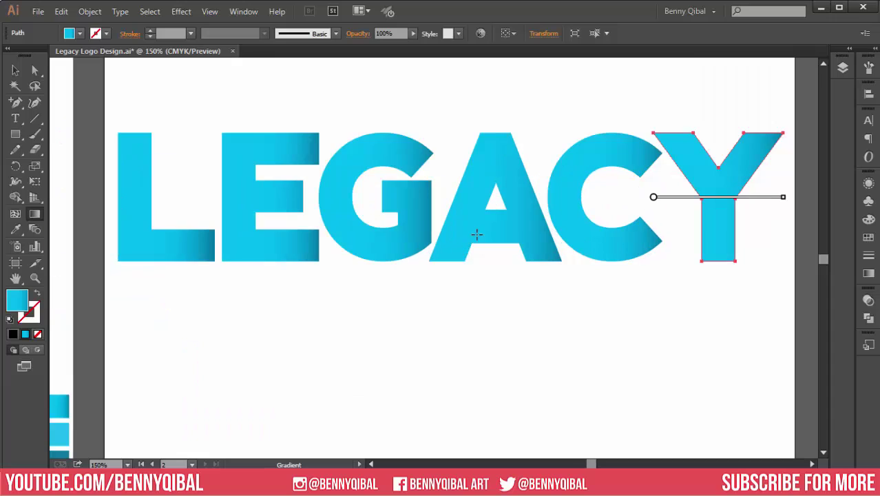
{"action": "left_click", "coordinate": [474, 228], "text": "ctrl"}
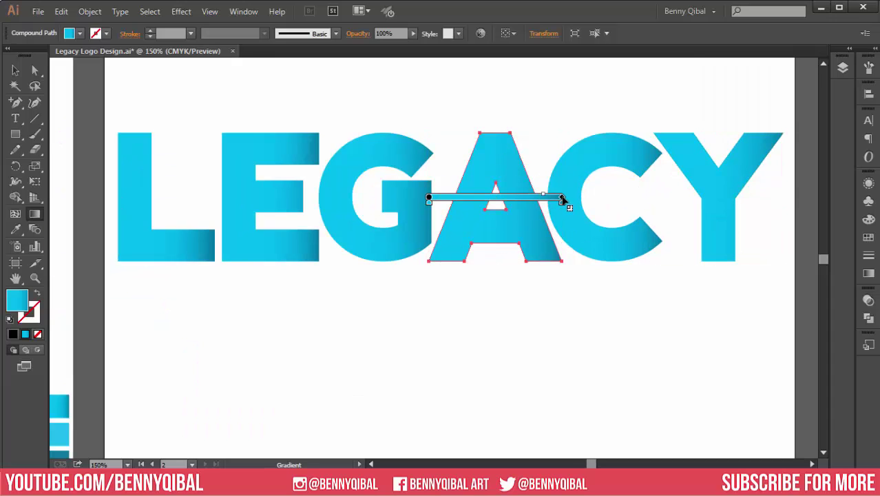
{"action": "left_click_drag", "start_coordinate": [562, 200], "coordinate": [552, 200]}
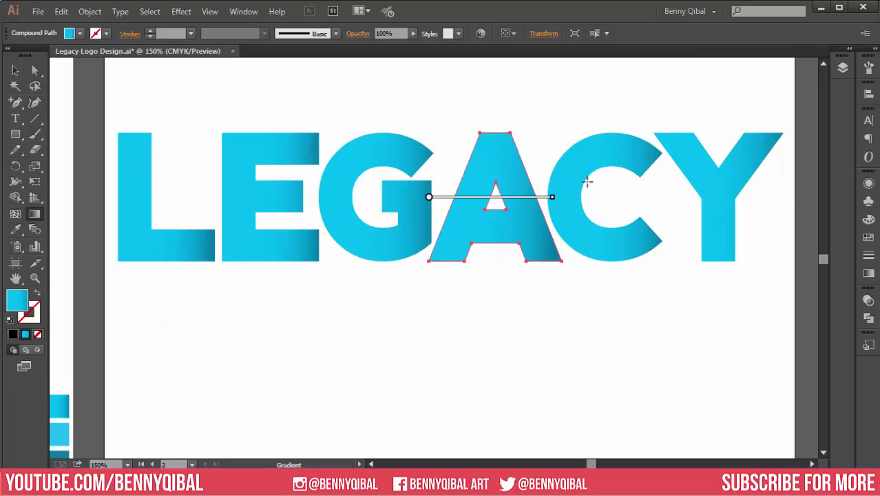
{"action": "left_click", "coordinate": [594, 157], "text": "ctrl"}
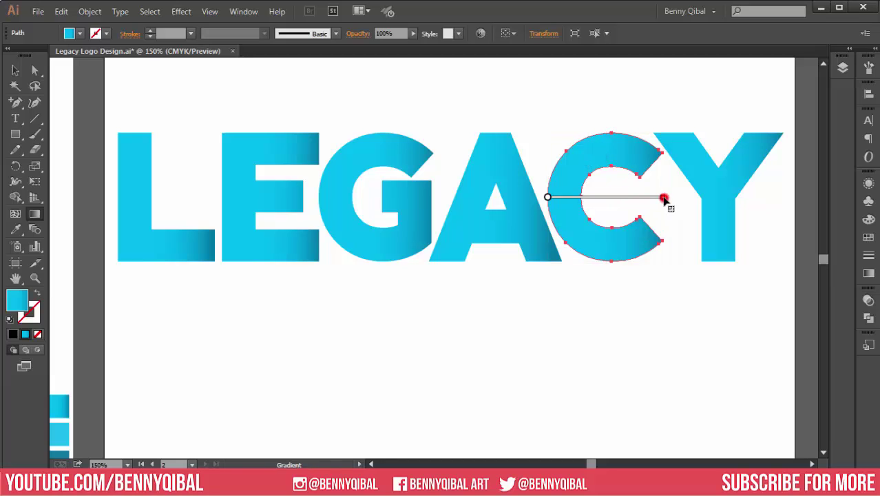
{"action": "left_click_drag", "start_coordinate": [664, 199], "coordinate": [656, 199]}
{"action": "left_click", "coordinate": [720, 181], "text": "ctrl"}
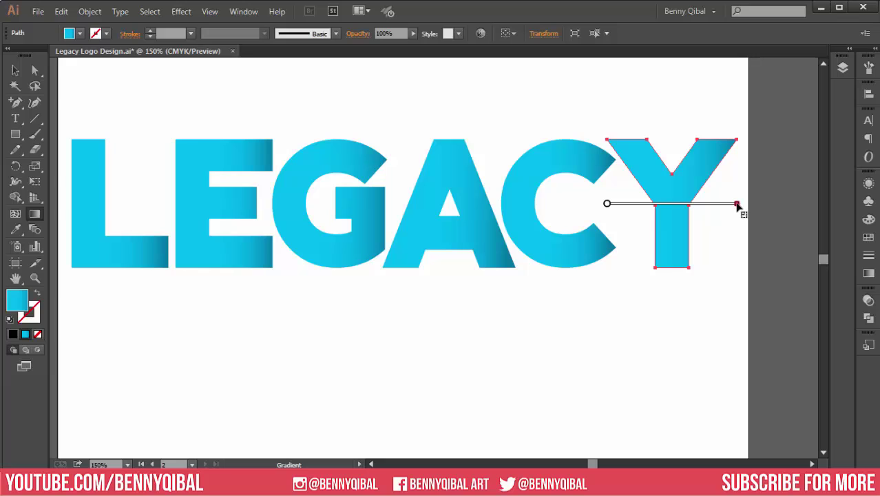
{"action": "left_click_drag", "start_coordinate": [735, 203], "coordinate": [729, 203]}
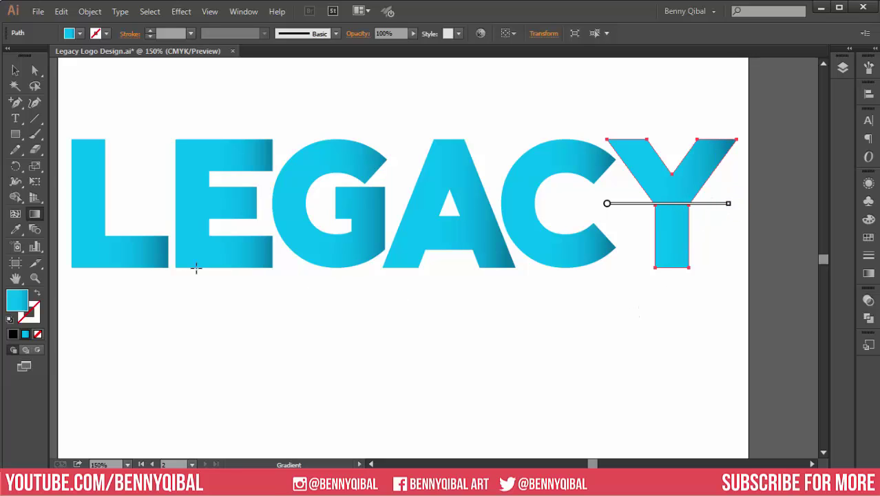
{"action": "left_click", "coordinate": [148, 247]}
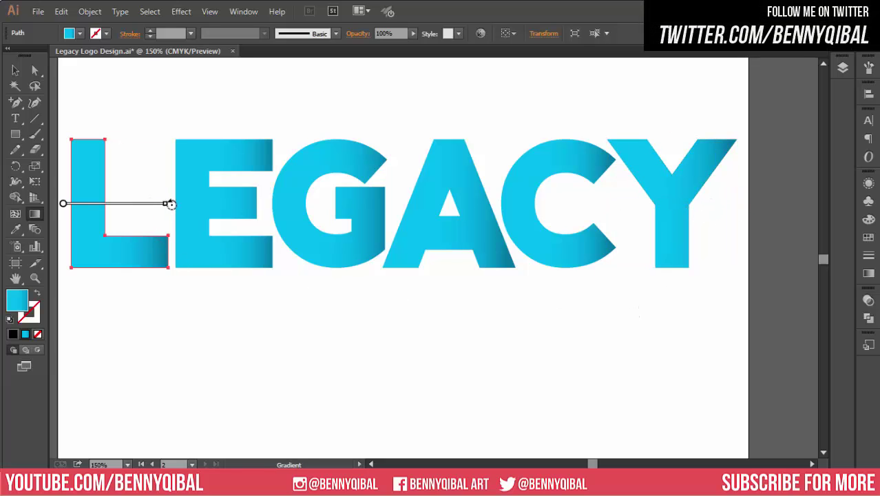
{"action": "left_click_drag", "start_coordinate": [166, 204], "coordinate": [169, 205]}
{"action": "left_click", "coordinate": [205, 148]}
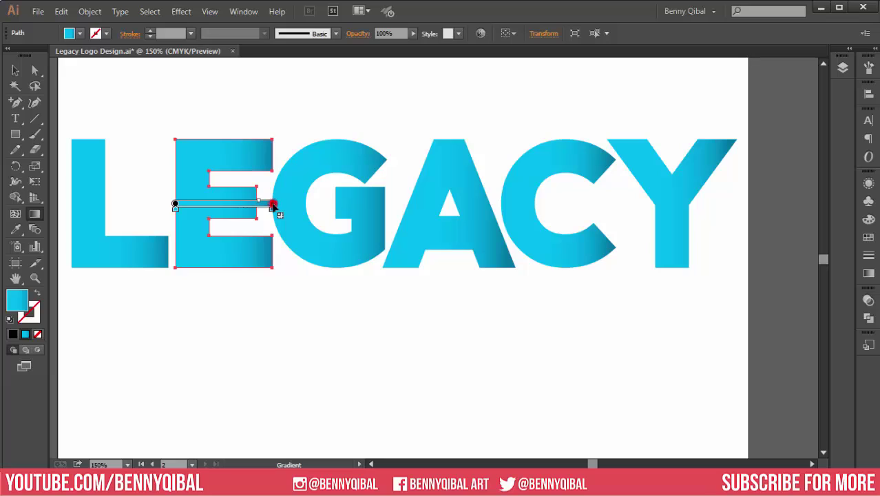
{"action": "left_click_drag", "start_coordinate": [273, 204], "coordinate": [278, 205]}
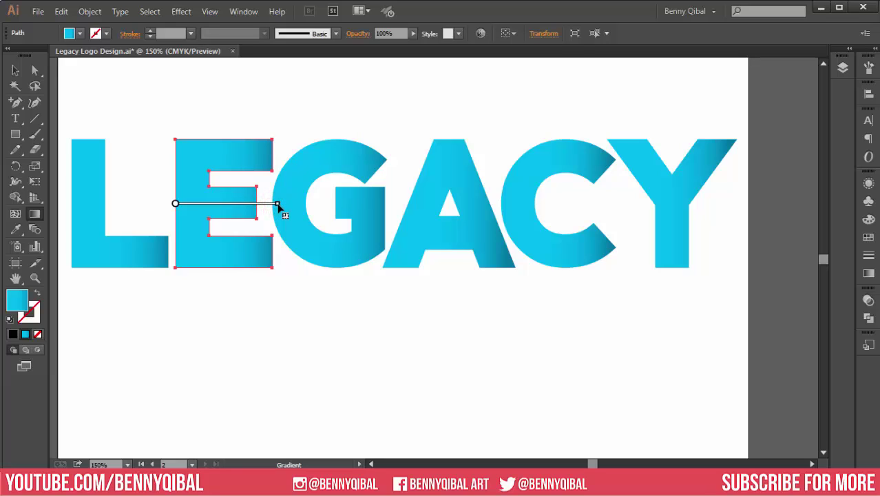
Select all six letters together to check them, then deselect and reposition the view
{"action": "left_click", "coordinate": [14, 72]}
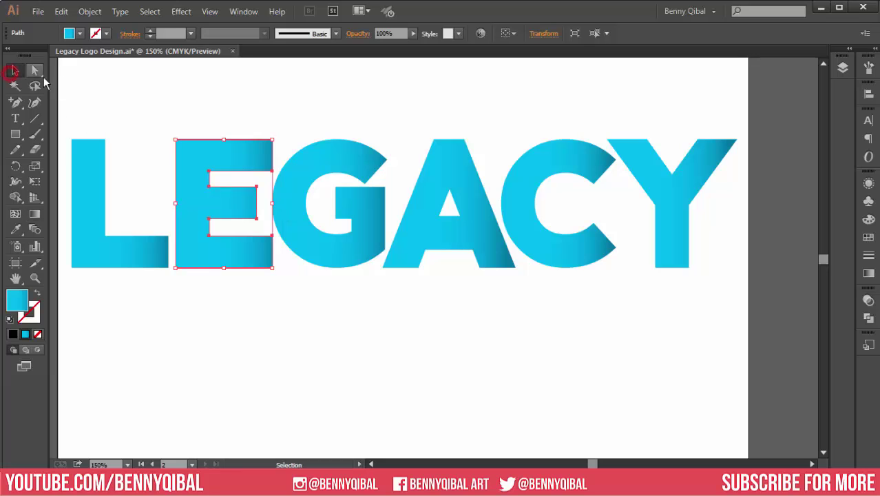
{"action": "left_click", "coordinate": [104, 79]}
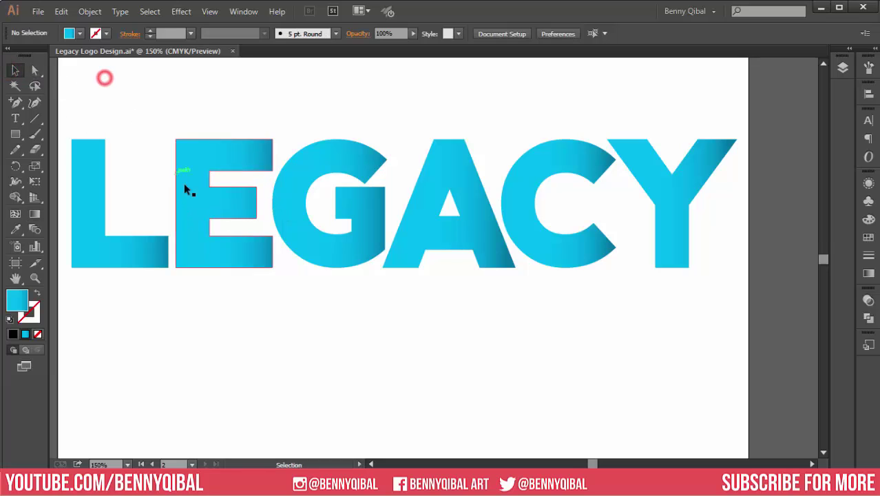
{"action": "scroll", "coordinate": [183, 183], "scroll_direction": "down", "scroll_amount": 1}
{"action": "left_click_drag", "start_coordinate": [221, 199], "coordinate": [265, 181]}
{"action": "scroll", "coordinate": [264, 189], "scroll_direction": "up", "scroll_amount": 1}
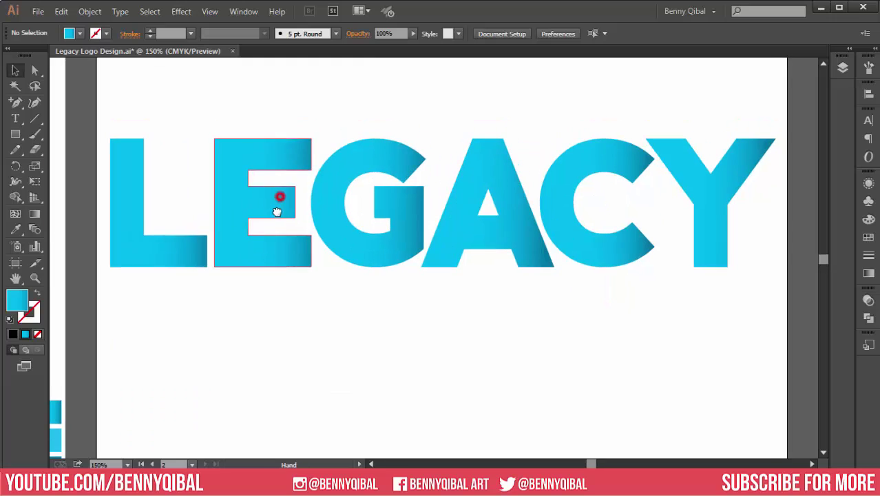
{"action": "mouse_move", "coordinate": [233, 116]}
{"action": "left_mouse_down"}
{"action": "mouse_move", "coordinate": [427, 233]}
{"action": "mouse_move", "coordinate": [712, 288]}
{"action": "left_mouse_up"}
{"action": "left_click", "coordinate": [595, 333]}
{"action": "left_click_drag", "start_coordinate": [325, 295], "coordinate": [330, 322]}
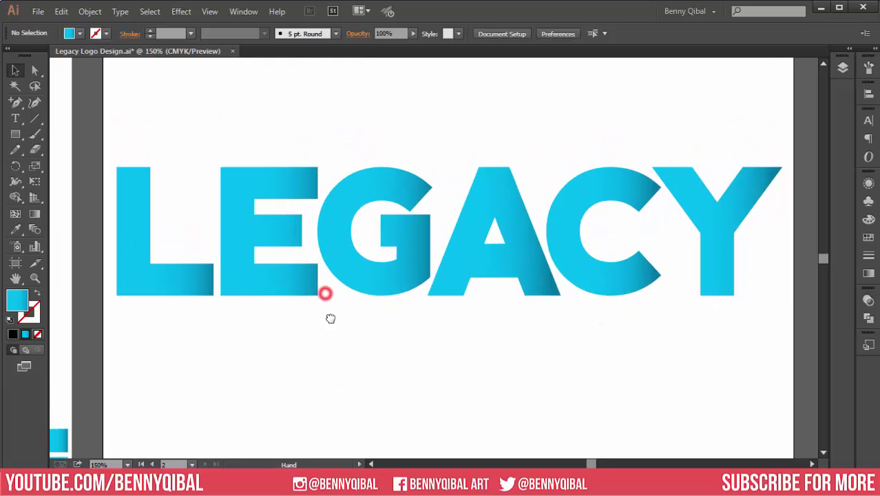
Expand the LEGACY layer and rename its first letter paths L and G
{"action": "left_click", "coordinate": [843, 67]}
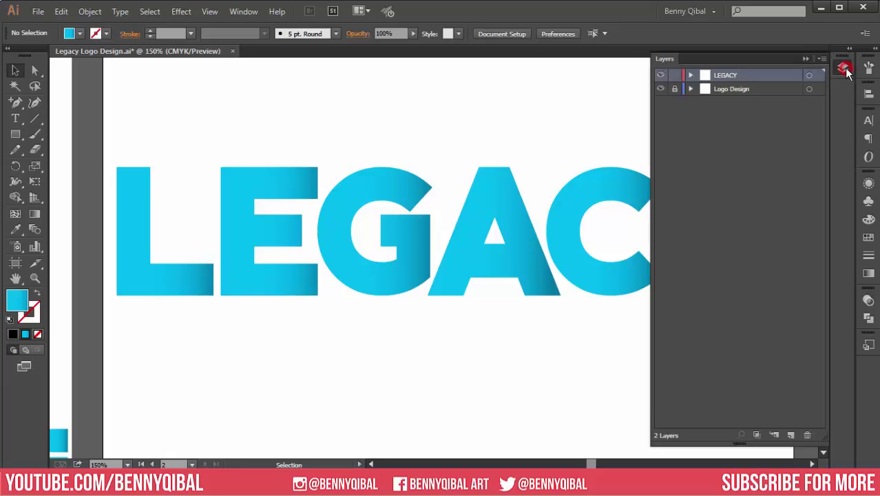
{"action": "left_click", "coordinate": [691, 75]}
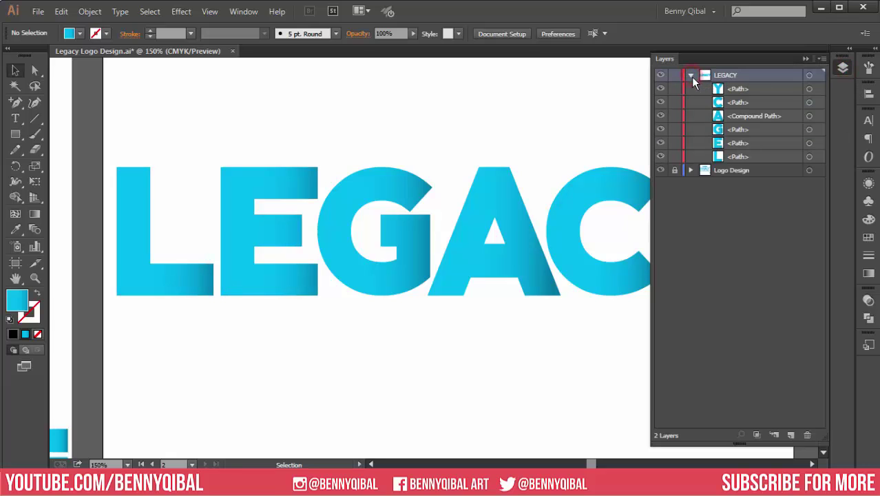
{"action": "left_click", "coordinate": [739, 158]}
{"action": "double_click", "coordinate": [738, 157]}
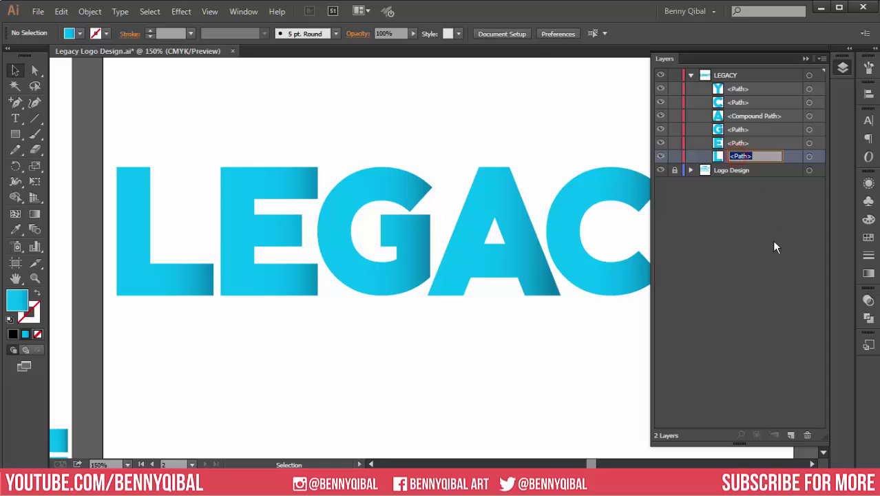
{"action": "type", "text": "L"}
{"action": "double_click", "coordinate": [739, 143]}
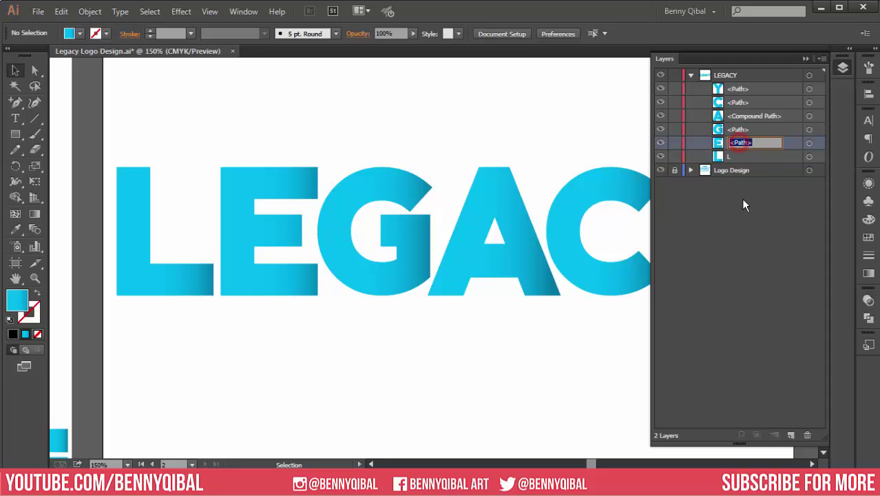
{"action": "type", "text": "E"}
{"action": "double_click", "coordinate": [740, 130]}
{"action": "type", "text": "G"}
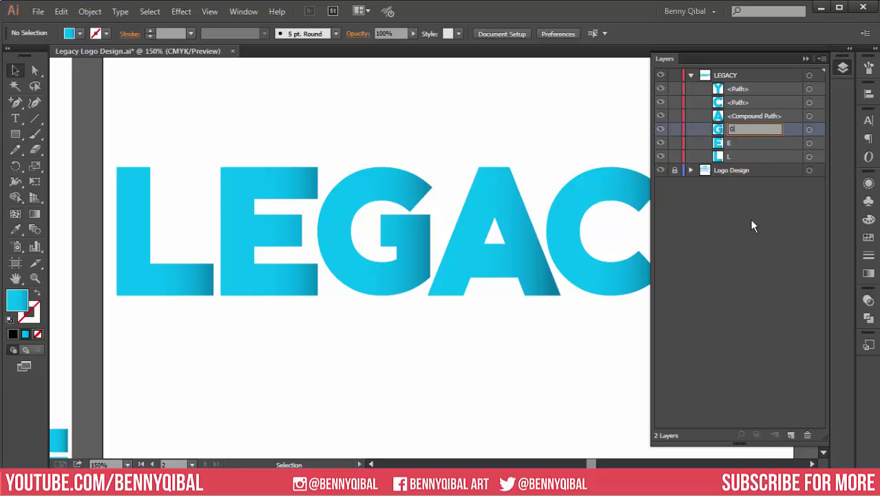
Rename the remaining letter paths A, C and Y, confirming the Options dialog with OK
{"action": "double_click", "coordinate": [751, 115]}
{"action": "type", "text": "A"}
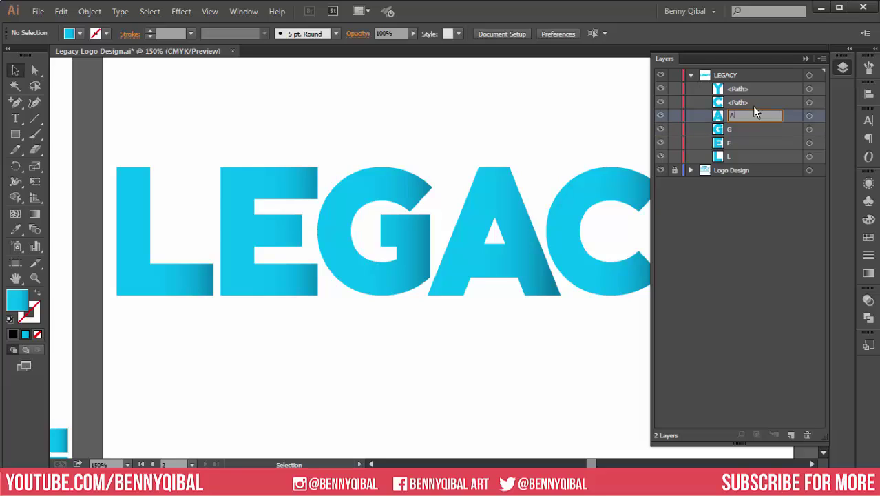
{"action": "double_click", "coordinate": [754, 102]}
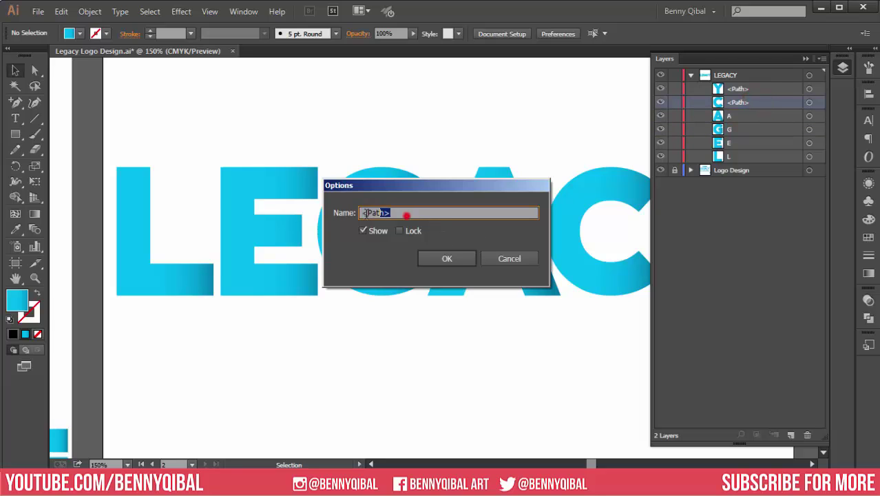
{"action": "left_click", "coordinate": [447, 258]}
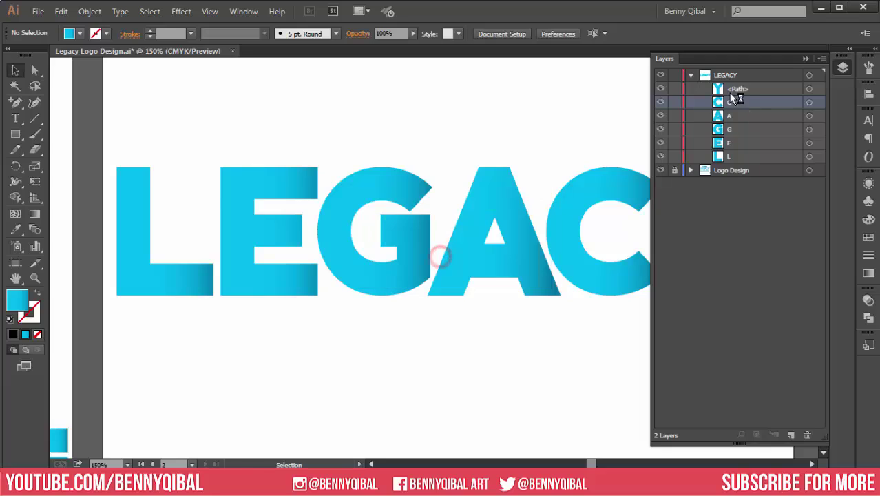
{"action": "double_click", "coordinate": [738, 89]}
{"action": "type", "text": "Y"}
{"action": "left_click", "coordinate": [752, 224]}
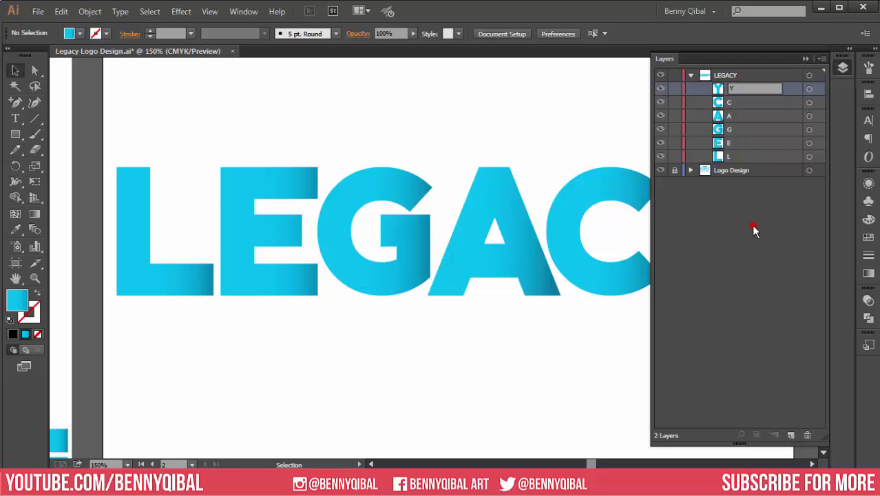
{"action": "left_click", "coordinate": [743, 159]}
{"action": "scroll", "coordinate": [200, 274], "scroll_direction": "left", "scroll_amount": 1}
Slide the L right until it overlaps the E
{"action": "left_click", "coordinate": [186, 281]}
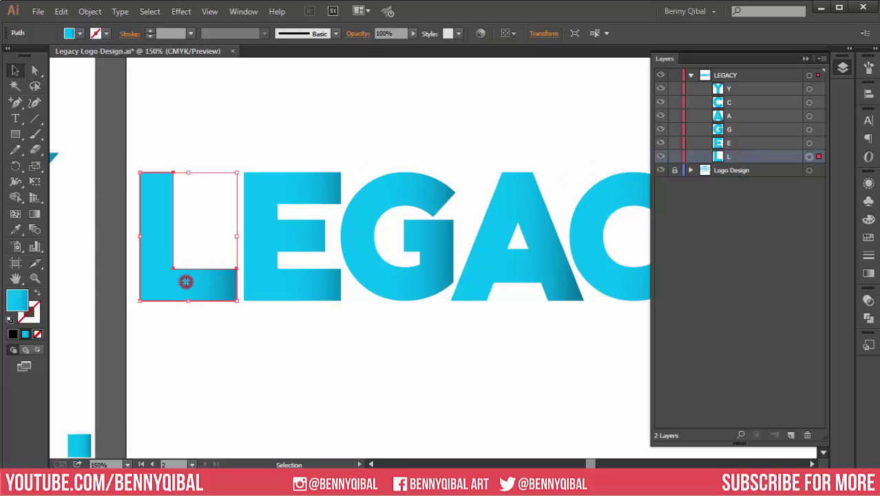
{"action": "scroll", "coordinate": [190, 283], "scroll_direction": "up", "scroll_amount": 2}
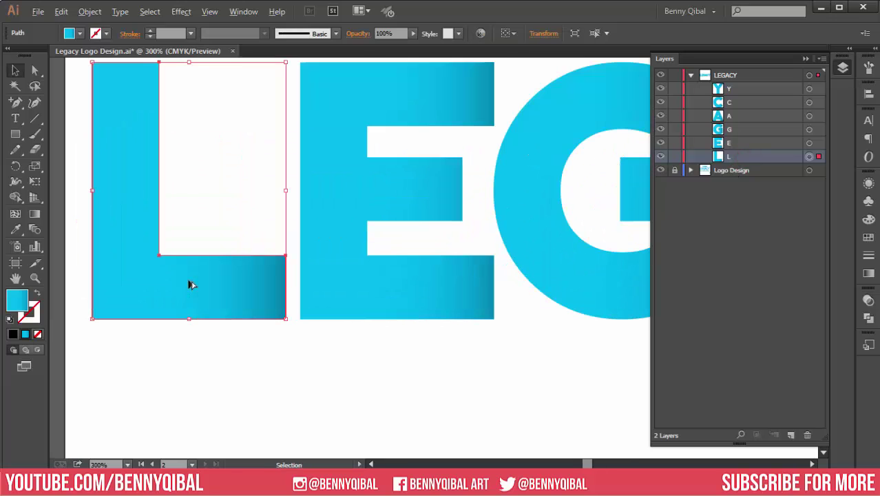
{"action": "scroll", "coordinate": [181, 277], "scroll_direction": "right", "scroll_amount": 1}
{"action": "left_click_drag", "start_coordinate": [183, 280], "coordinate": [223, 279]}
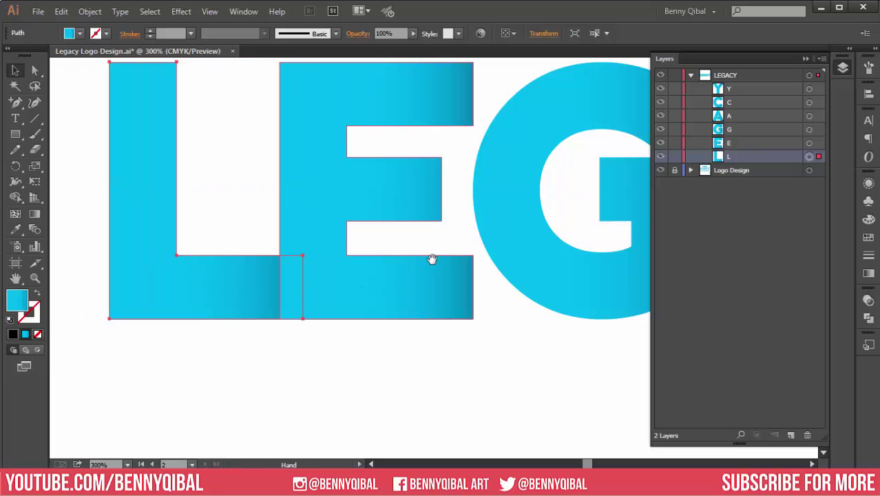
{"action": "scroll", "coordinate": [434, 255], "scroll_direction": "up", "scroll_amount": 1}
{"action": "scroll", "coordinate": [433, 255], "scroll_direction": "right", "scroll_amount": 2}
{"action": "scroll", "coordinate": [441, 260], "scroll_direction": "right", "scroll_amount": 3}
{"action": "scroll", "coordinate": [261, 278], "scroll_direction": "down", "scroll_amount": 1}
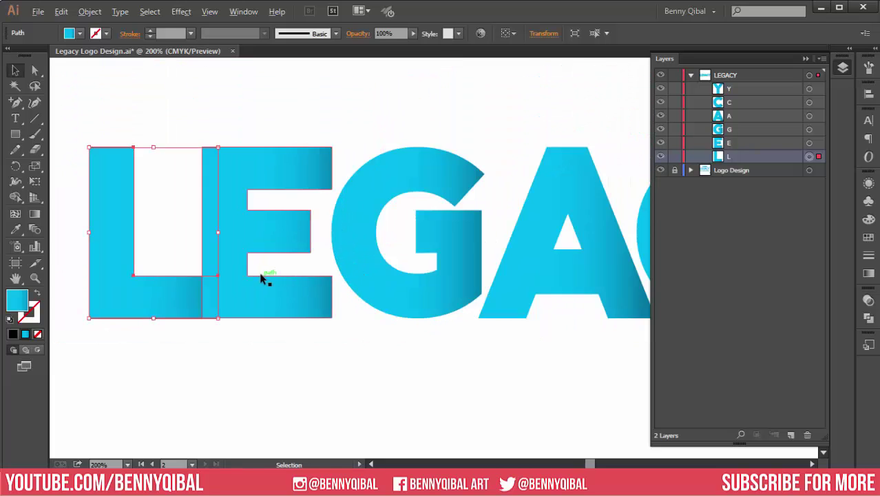
{"action": "scroll", "coordinate": [274, 299], "scroll_direction": "up", "scroll_amount": 1}
{"action": "left_click_drag", "start_coordinate": [274, 298], "coordinate": [342, 303]}
{"action": "scroll", "coordinate": [438, 273], "scroll_direction": "right", "scroll_amount": 5}
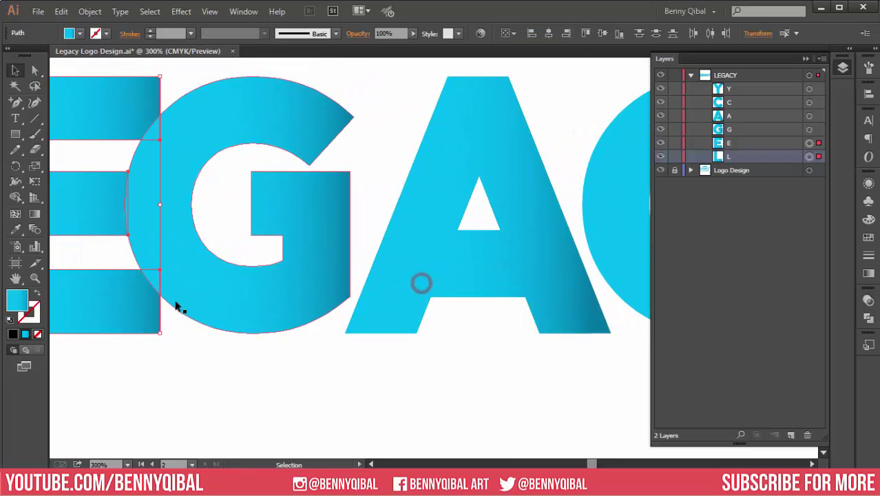
{"action": "left_click_drag", "start_coordinate": [120, 301], "coordinate": [128, 305]}
{"action": "scroll", "coordinate": [300, 289], "scroll_direction": "right", "scroll_amount": 2}
Add G, A and C to the selection in turn, sliding each group right to overlap the next letter
{"action": "left_click", "coordinate": [303, 287], "text": "shift"}
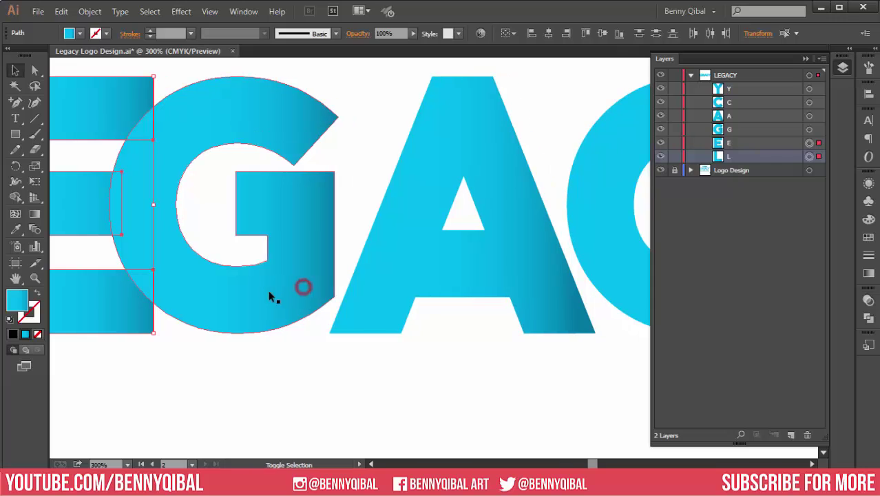
{"action": "left_click_drag", "start_coordinate": [296, 289], "coordinate": [368, 291]}
{"action": "scroll", "coordinate": [265, 297], "scroll_direction": "down", "scroll_amount": 2}
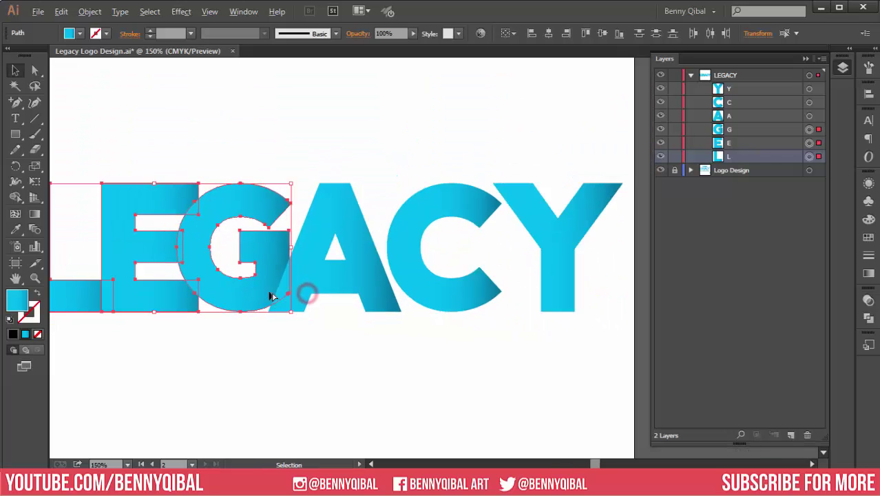
{"action": "left_click", "coordinate": [341, 276], "text": "shift"}
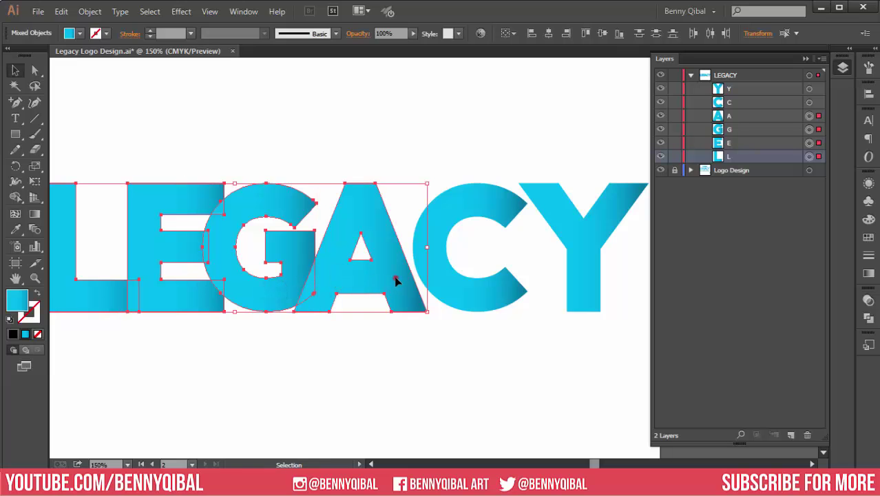
{"action": "left_click_drag", "start_coordinate": [395, 277], "coordinate": [424, 282]}
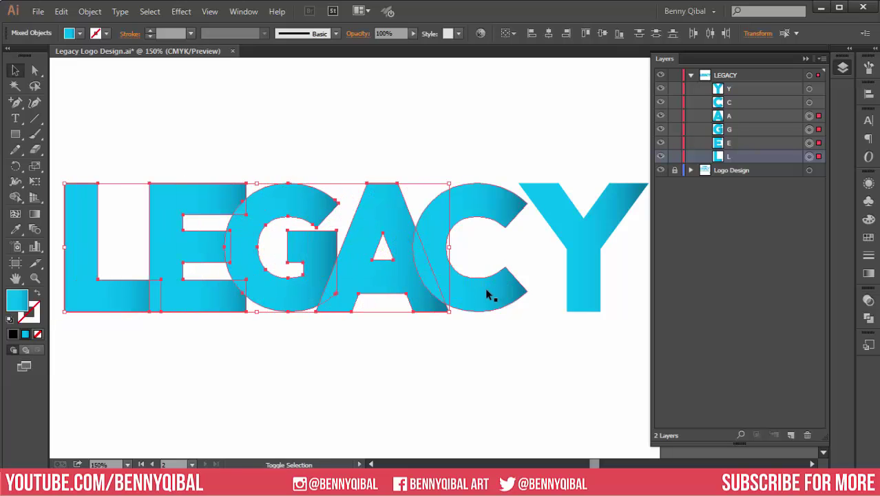
{"action": "left_click", "coordinate": [486, 292], "text": "shift"}
{"action": "left_click_drag", "start_coordinate": [484, 290], "coordinate": [510, 291]}
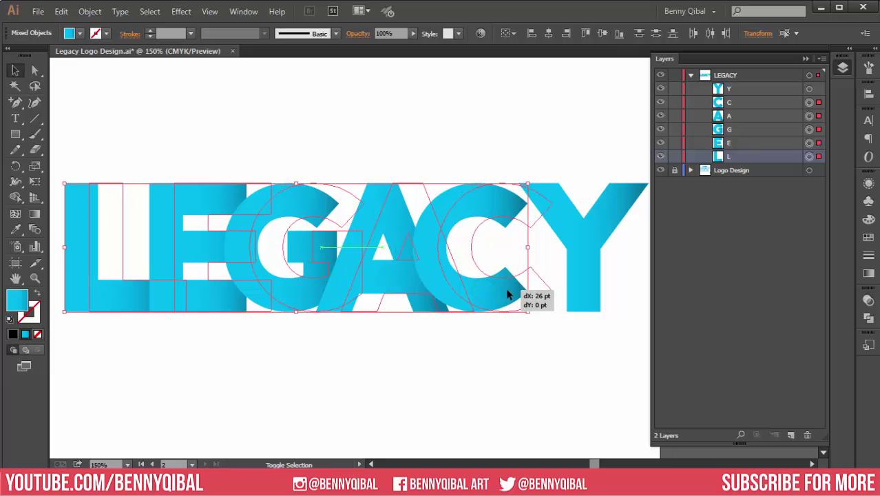
{"action": "left_click", "coordinate": [343, 112]}
{"action": "key", "text": "ctrl+minus"}
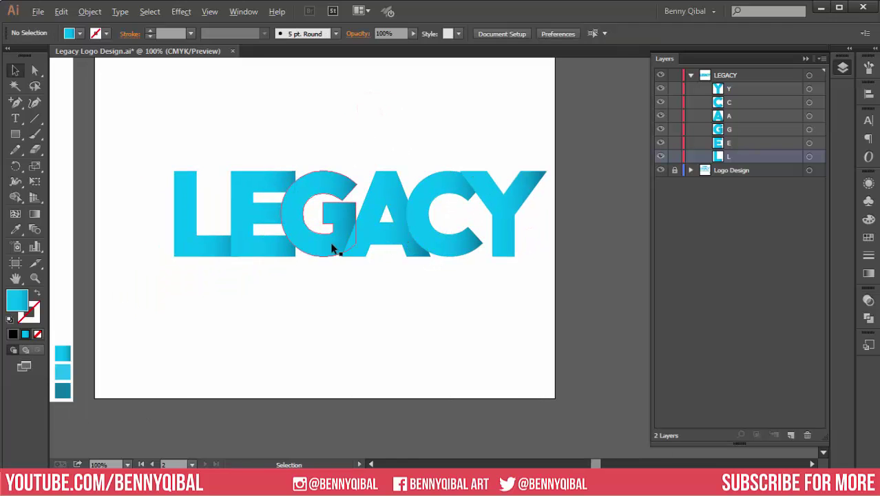
Marquee-select the whole LEGACY word, shift it left and up to centre it, then collapse the Layers panel
{"action": "key", "text": "ctrl+plus"}
{"action": "key", "text": "ctrl+minus"}
{"action": "left_click_drag", "start_coordinate": [143, 141], "coordinate": [536, 289]}
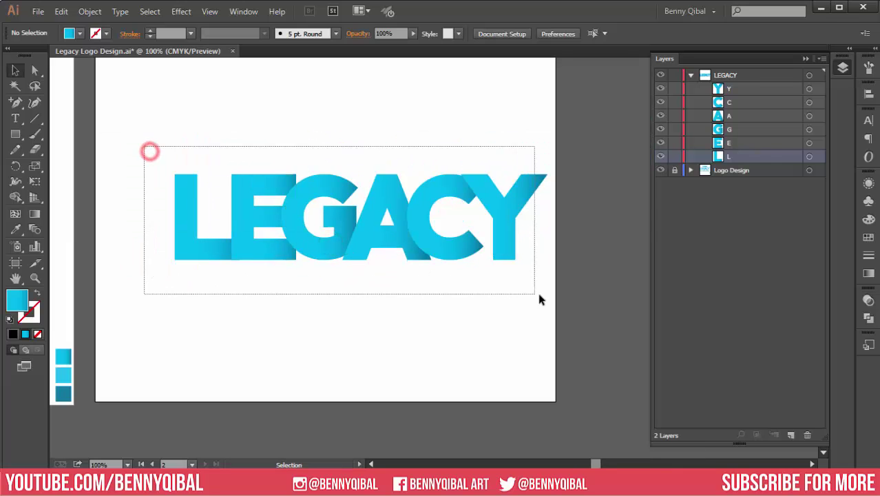
{"action": "left_click_drag", "start_coordinate": [503, 208], "coordinate": [465, 219]}
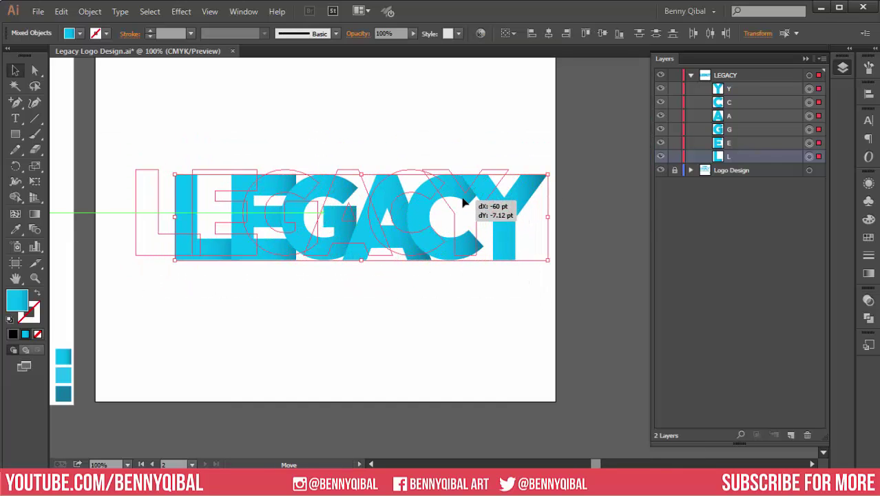
{"action": "left_click_drag", "start_coordinate": [371, 199], "coordinate": [373, 199]}
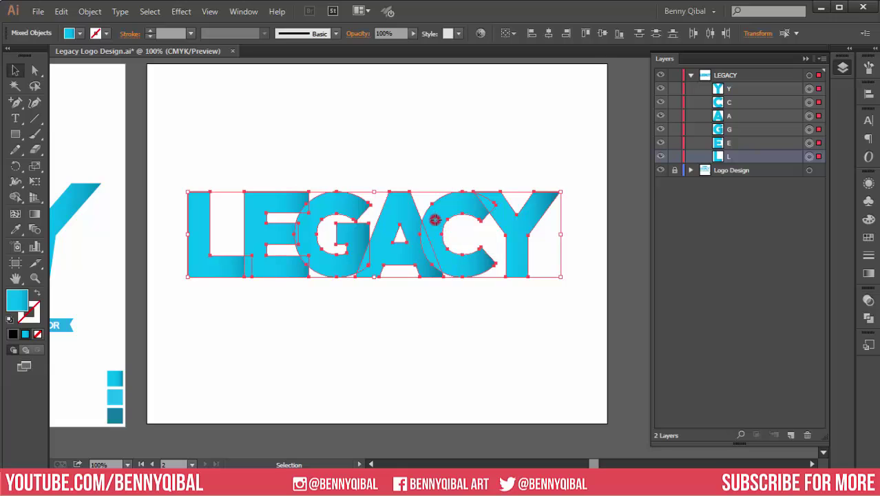
{"action": "left_click", "coordinate": [376, 337]}
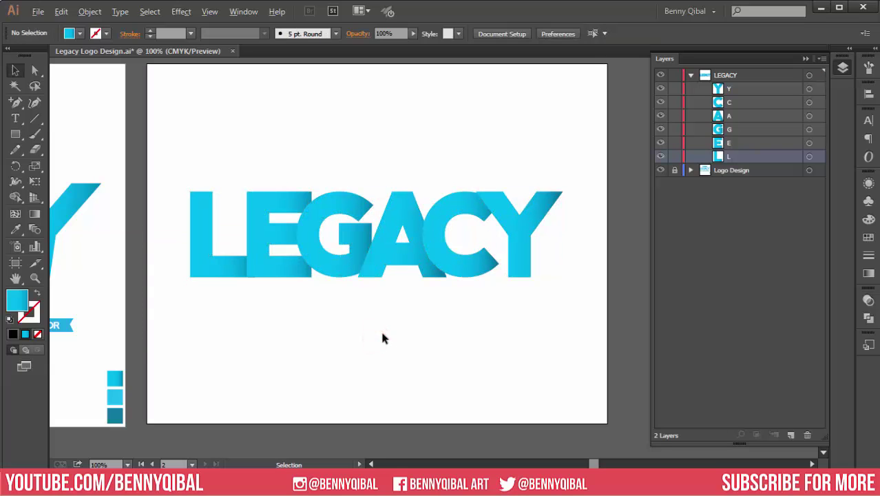
{"action": "left_click", "coordinate": [804, 58]}
Select E, G, A, C and Y together and nudge them down two arrow-key steps
{"action": "scroll", "coordinate": [337, 279], "scroll_direction": "up", "scroll_amount": 1}
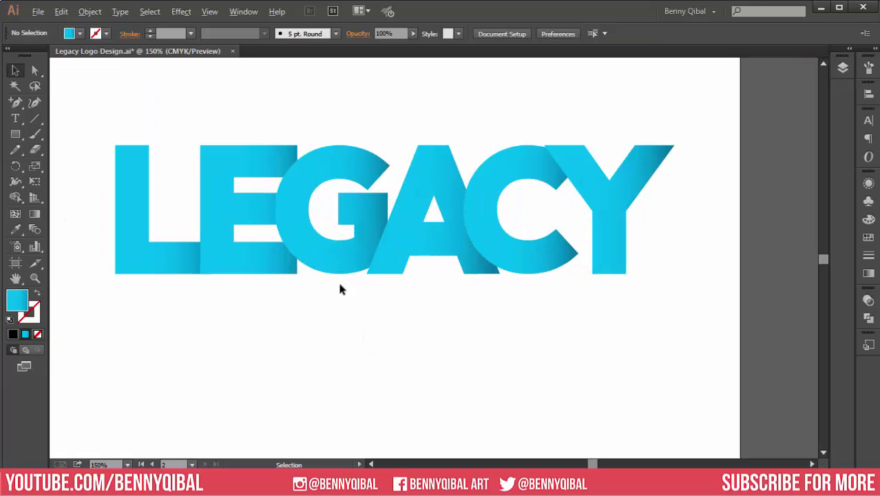
{"action": "left_click_drag", "start_coordinate": [315, 297], "coordinate": [373, 307]}
{"action": "left_click", "coordinate": [290, 187]}
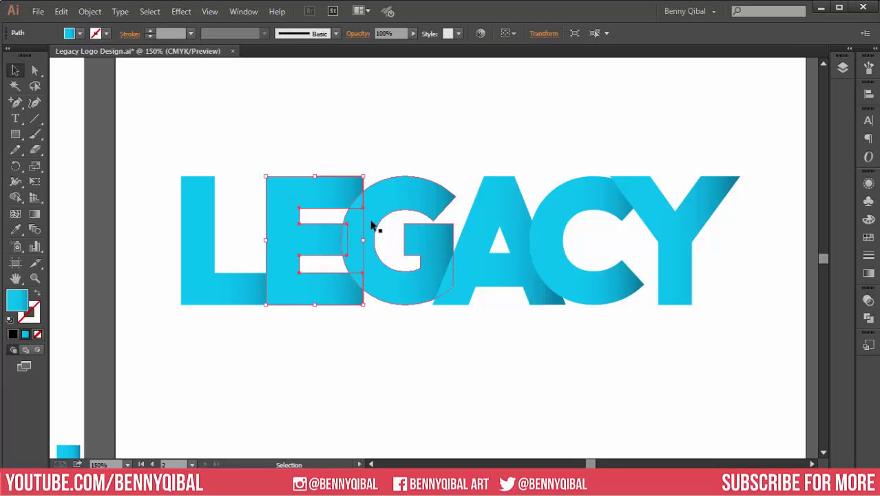
{"action": "left_click", "coordinate": [405, 193], "text": "shift"}
{"action": "left_click", "coordinate": [495, 190], "text": "shift"}
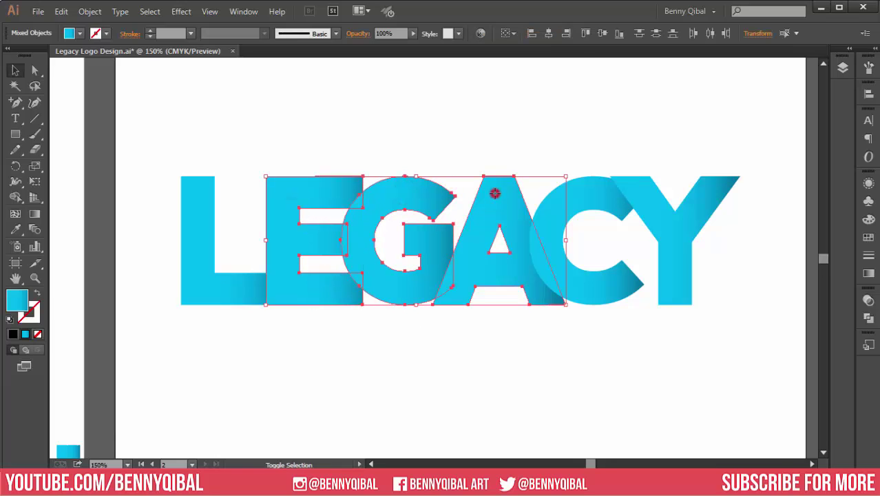
{"action": "left_click", "coordinate": [593, 195], "text": "shift"}
{"action": "left_click", "coordinate": [653, 205], "text": "shift"}
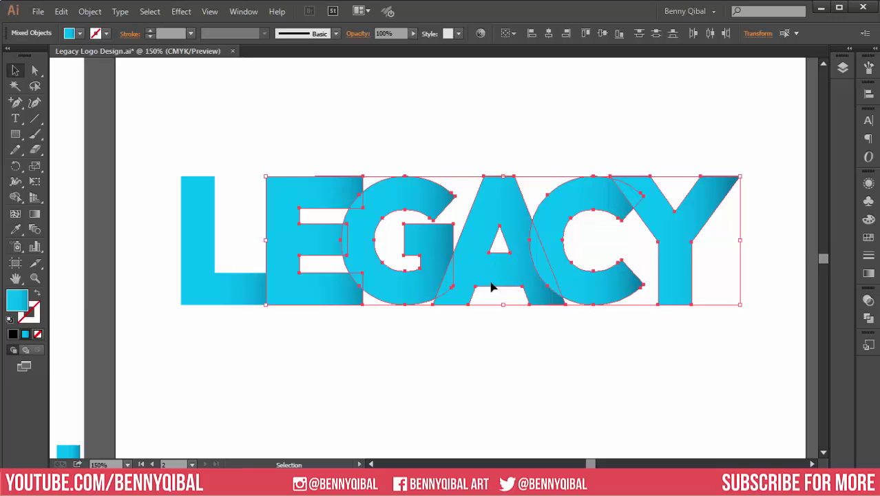
{"action": "scroll", "coordinate": [491, 287], "scroll_direction": "up", "scroll_amount": 1, "text": "alt"}
{"action": "scroll", "coordinate": [381, 282], "scroll_direction": "up", "scroll_amount": 1, "text": "alt"}
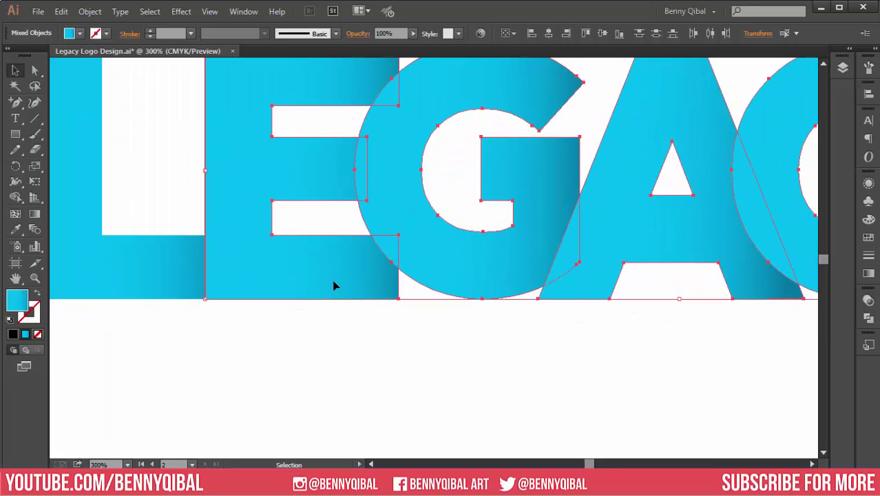
{"action": "key", "text": "Down"}
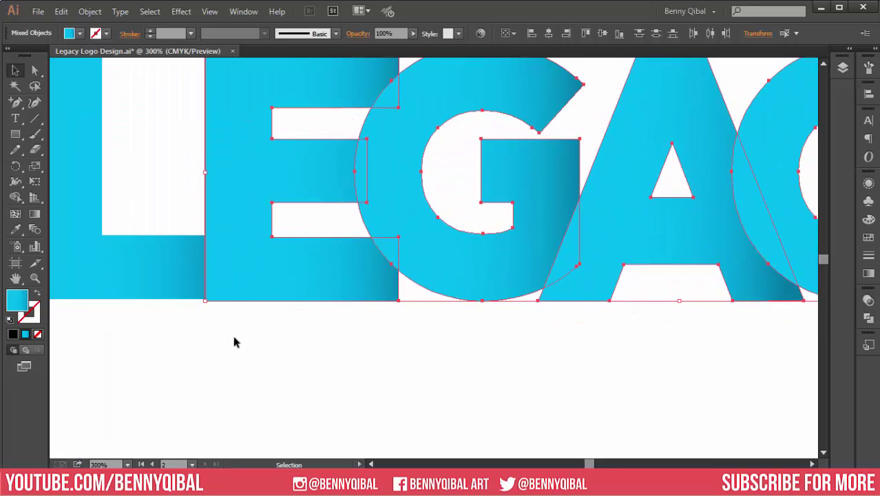
{"action": "key", "text": "Down"}
{"action": "key", "text": "Down"}
{"action": "key", "text": "Down"}
{"action": "key", "text": "Down"}
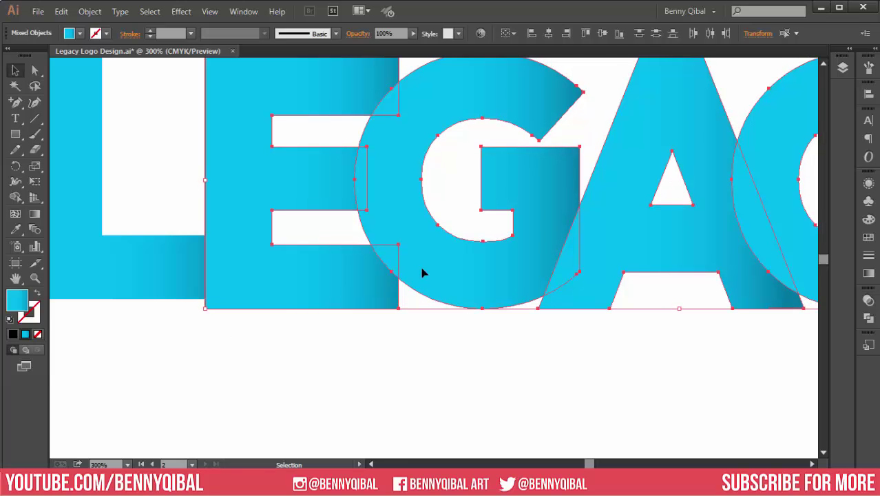
Nudge G, A and C down two more steps, then A and C down one more
{"action": "left_click", "coordinate": [330, 278], "text": "shift"}
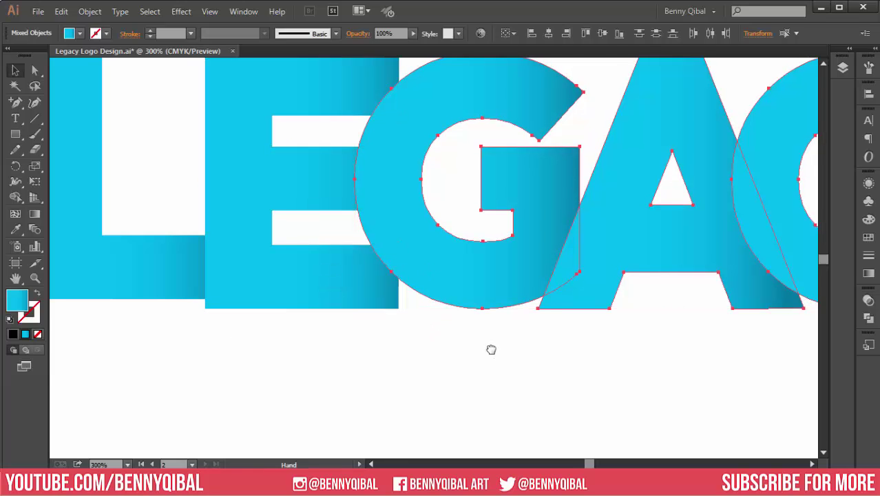
{"action": "left_click_drag", "start_coordinate": [491, 349], "coordinate": [420, 351]}
{"action": "key", "text": "Down"}
{"action": "key", "text": "Down"}
{"action": "key", "text": "Down"}
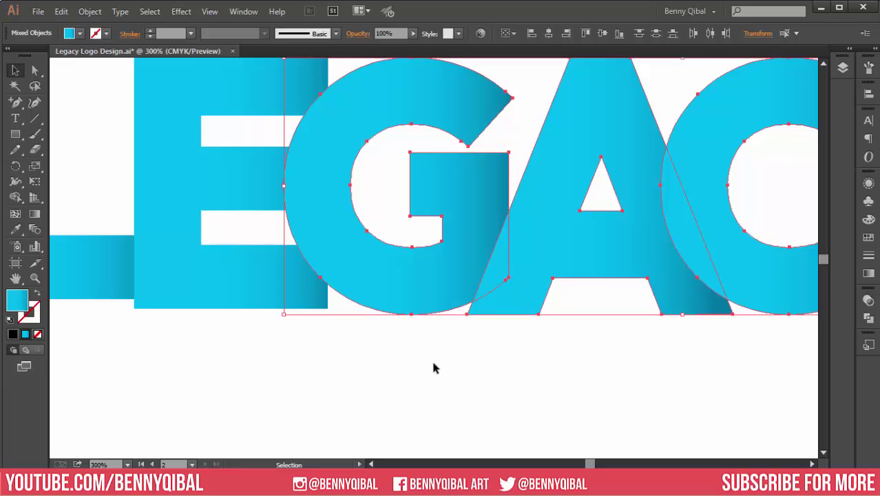
{"action": "key", "text": "Down"}
{"action": "key", "text": "Down"}
{"action": "left_click", "coordinate": [456, 278], "text": "shift"}
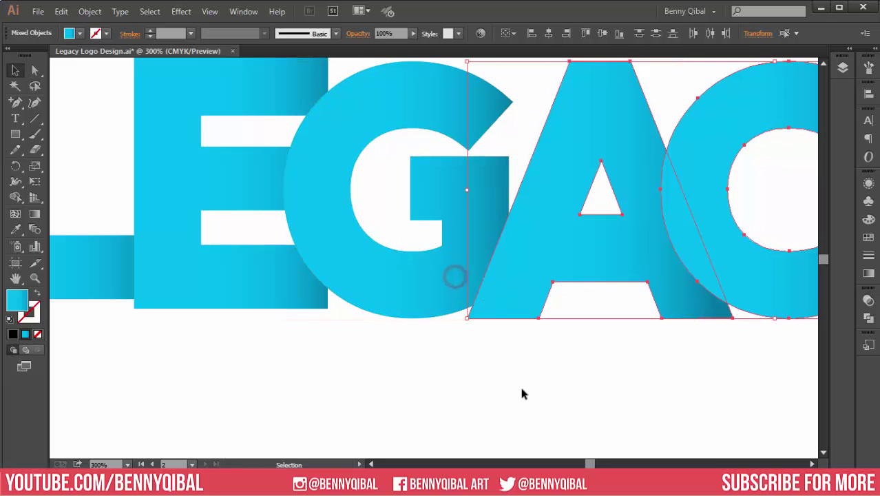
{"action": "key", "text": "Down"}
{"action": "key", "text": "Down"}
{"action": "key", "text": "Down"}
{"action": "key", "text": "Down"}
{"action": "key", "text": "Down"}
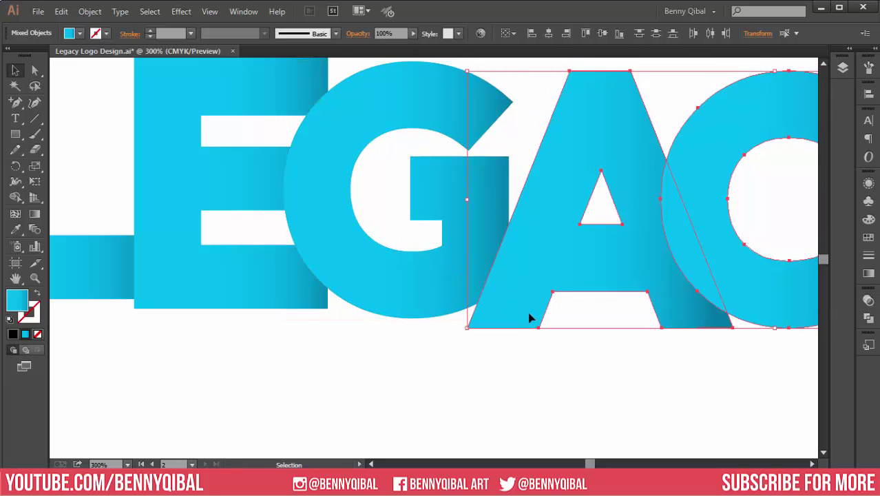
Nudge the C and Y down two more arrow-key steps
{"action": "left_click", "coordinate": [546, 258], "text": "shift"}
{"action": "scroll", "coordinate": [668, 356], "scroll_direction": "right", "scroll_amount": 5}
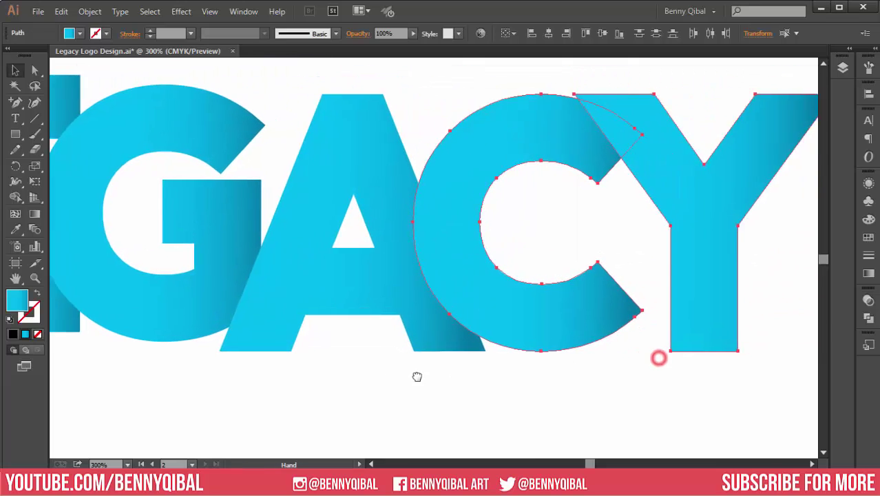
{"action": "left_click", "coordinate": [661, 350], "text": "shift"}
{"action": "key", "text": "Down"}
{"action": "key", "text": "Down"}
{"action": "key", "text": "Down"}
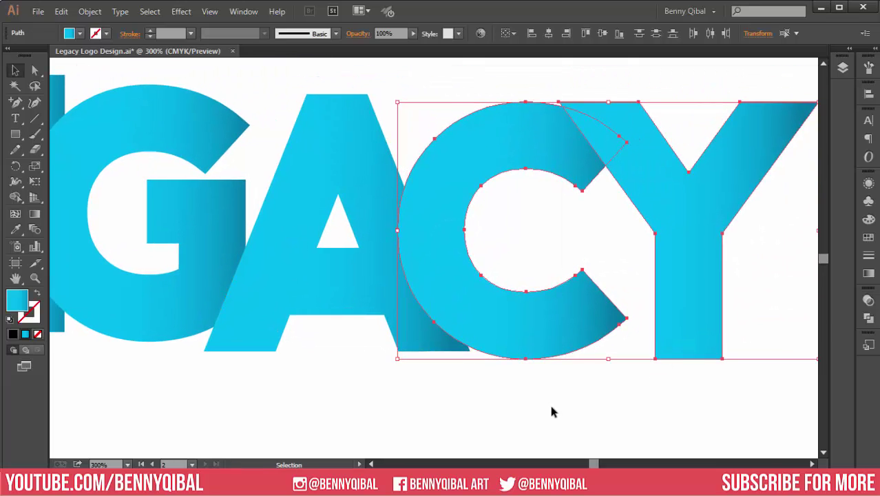
{"action": "key", "text": "Down"}
{"action": "left_click", "coordinate": [711, 289]}
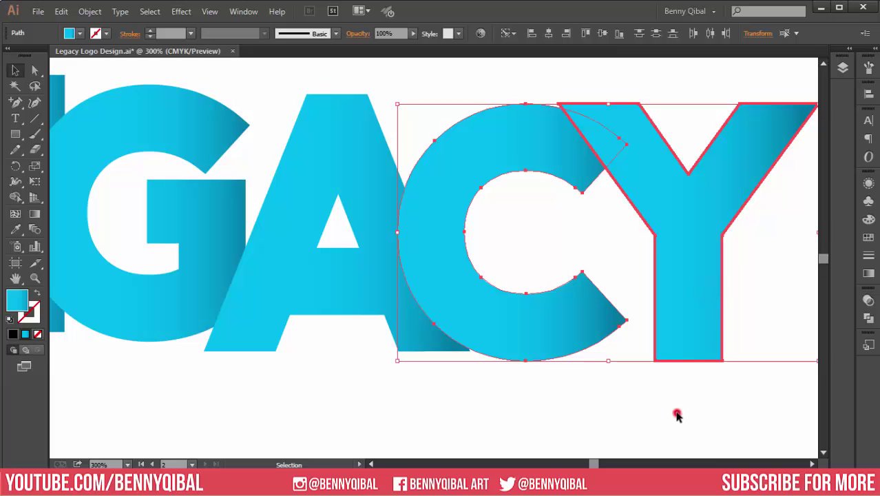
Nudge the Y alone down two more steps, then zoom out to view the whole logo
{"action": "left_click", "coordinate": [676, 410]}
{"action": "left_click", "coordinate": [686, 310]}
{"action": "key", "text": "Down"}
{"action": "key", "text": "Down"}
{"action": "key", "text": "Down"}
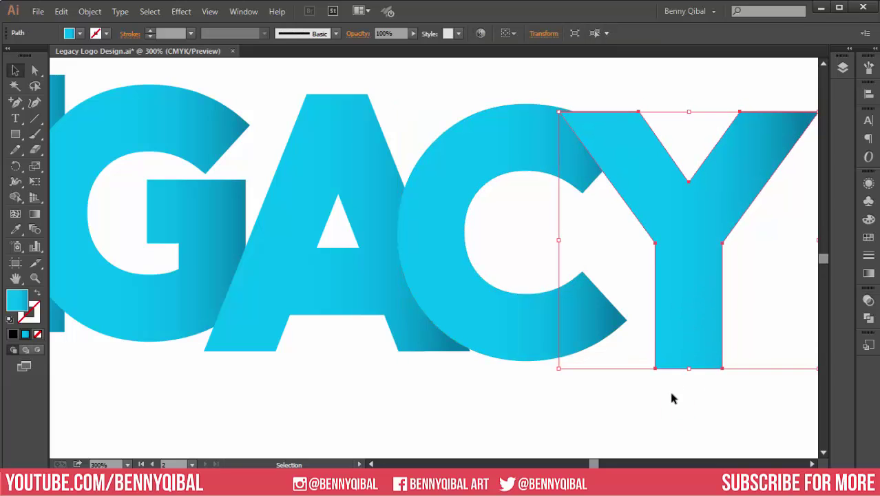
{"action": "key", "text": "Down"}
{"action": "left_click", "coordinate": [491, 428]}
{"action": "left_click", "coordinate": [334, 337], "text": "ctrl+alt"}
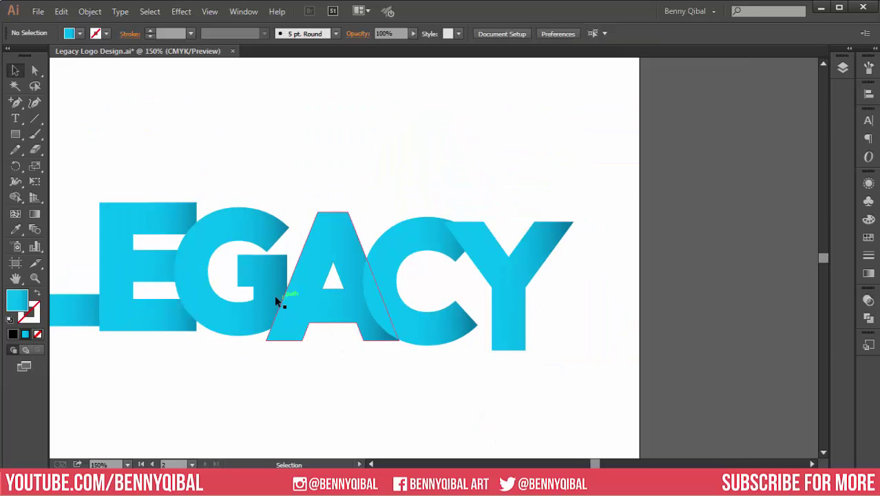
{"action": "left_click", "coordinate": [274, 295], "text": "ctrl+alt"}
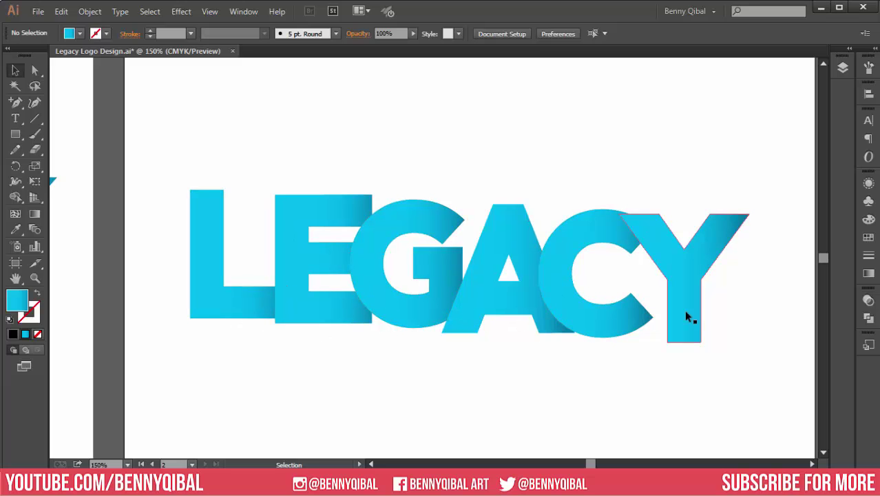
{"action": "left_click", "coordinate": [324, 213]}
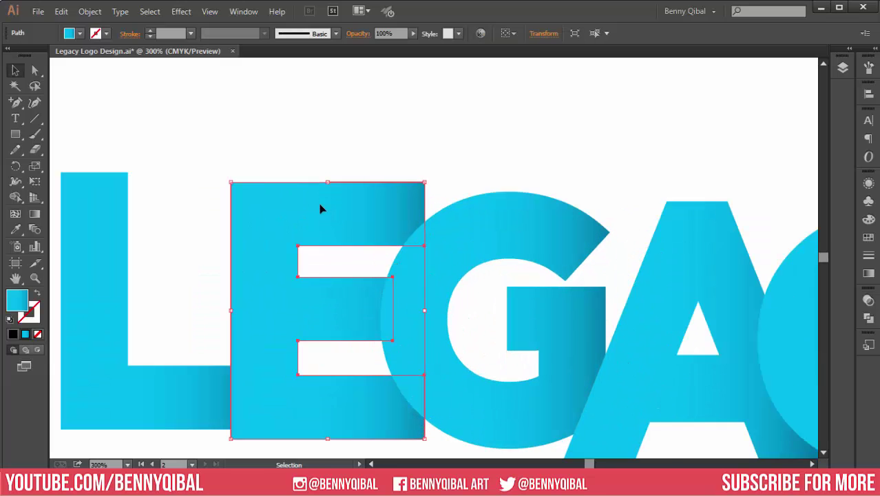
Scale the E, G and A up proportionally by their top-right handles, confirming Smart Guides are on
{"action": "mouse_move", "coordinate": [460, 187]}
{"action": "left_mouse_down"}
{"action": "mouse_move", "coordinate": [484, 176]}
{"action": "mouse_move", "coordinate": [475, 180]}
{"action": "left_mouse_up"}
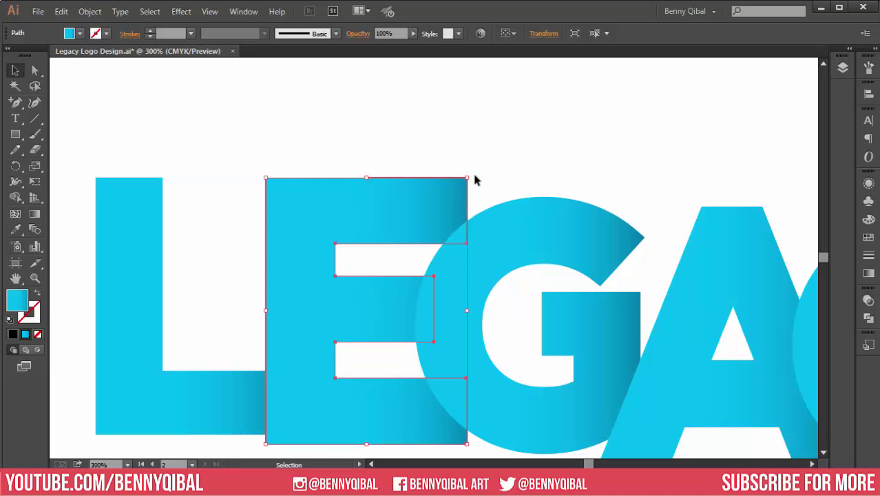
{"action": "left_click", "coordinate": [210, 12]}
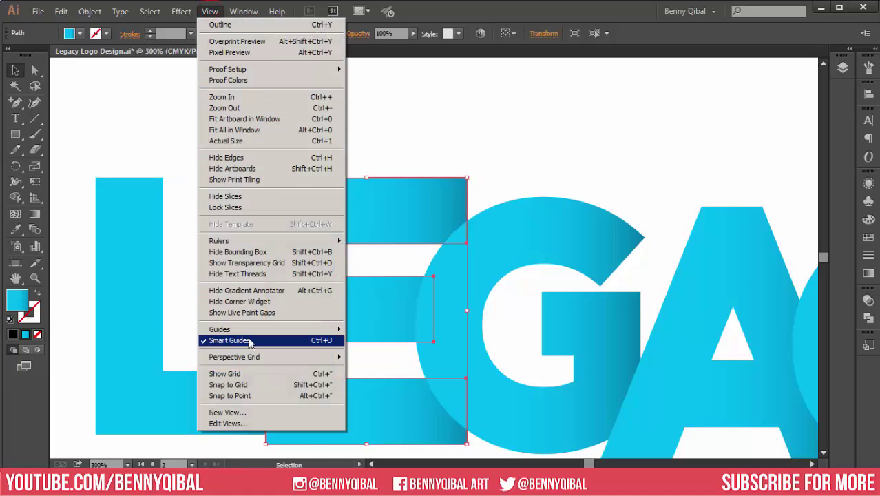
{"action": "left_click", "coordinate": [438, 56]}
{"action": "left_click", "coordinate": [509, 216]}
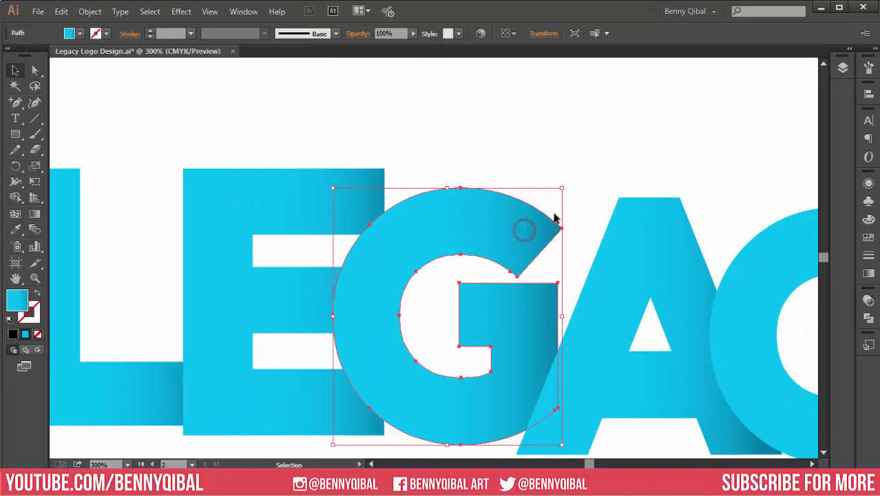
{"action": "left_click_drag", "start_coordinate": [563, 188], "coordinate": [582, 173]}
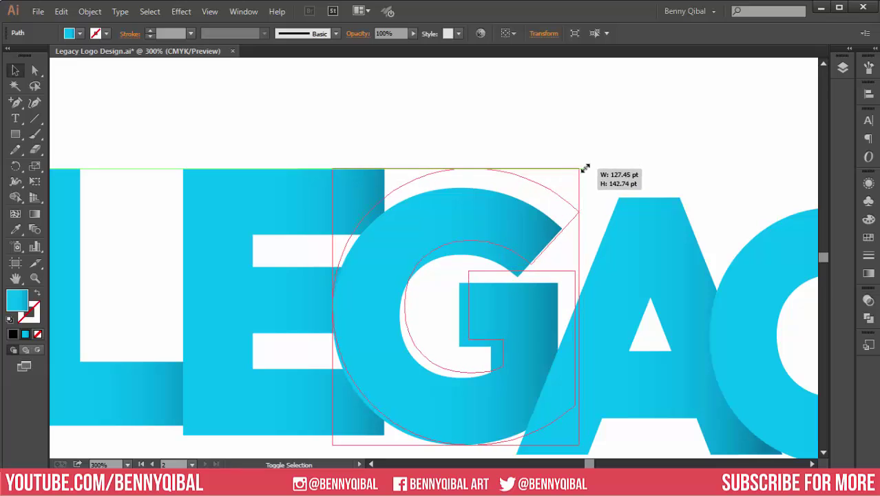
{"action": "left_click_drag", "start_coordinate": [689, 232], "coordinate": [509, 208]}
{"action": "left_click", "coordinate": [534, 180]}
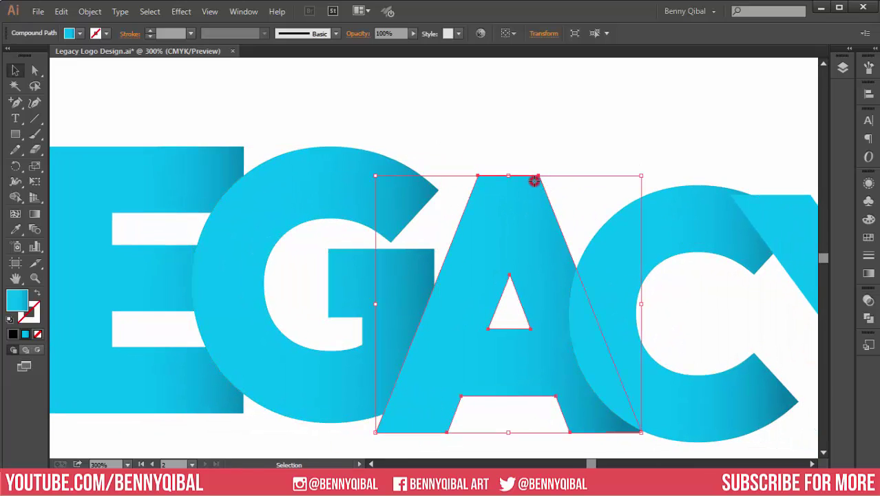
{"action": "left_click_drag", "start_coordinate": [638, 180], "coordinate": [685, 147]}
Scale the C up by a smaller redone amount and the Y up largest, then zoom out
{"action": "left_click_drag", "start_coordinate": [750, 207], "coordinate": [595, 216]}
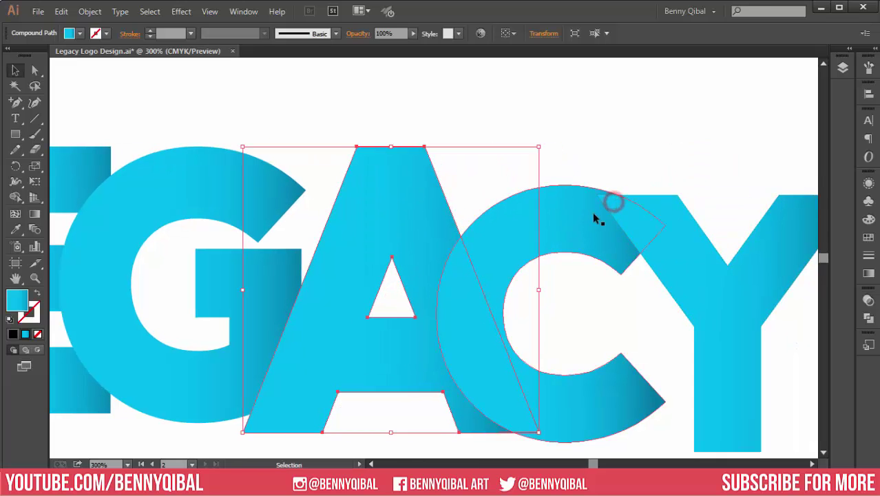
{"action": "left_click", "coordinate": [594, 212]}
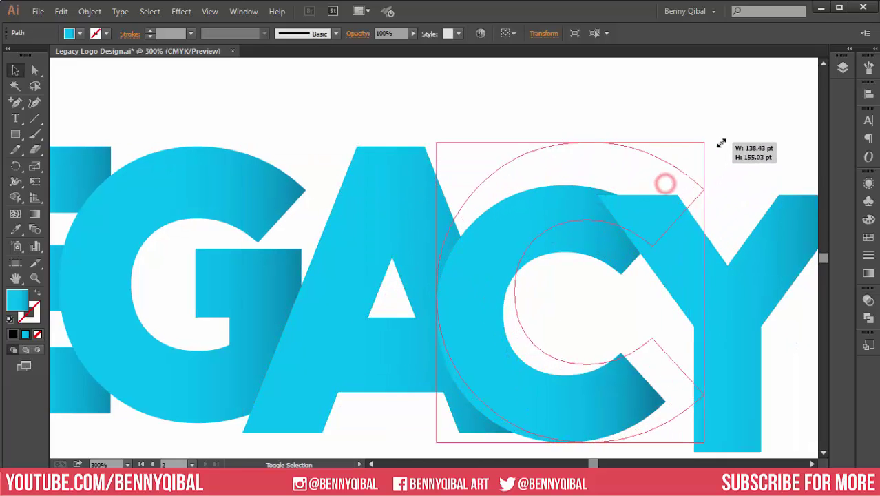
{"action": "left_click_drag", "start_coordinate": [665, 184], "coordinate": [712, 147]}
{"action": "key", "text": "ctrl+z"}
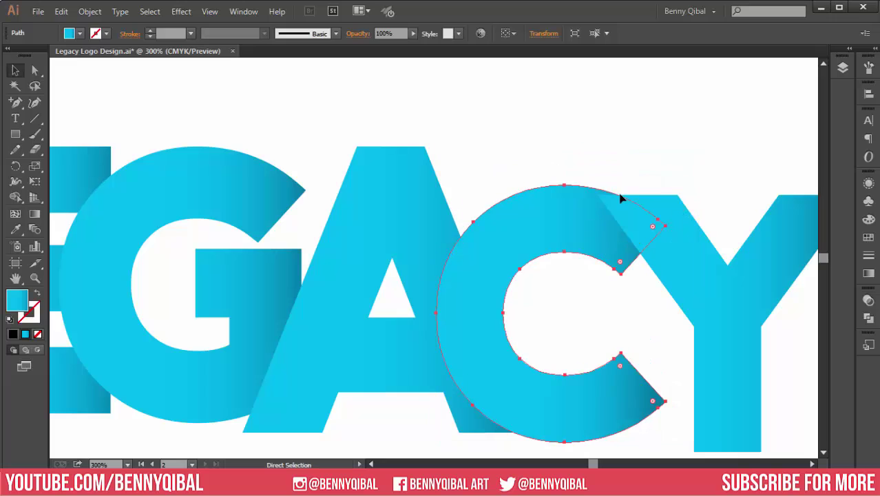
{"action": "left_click_drag", "start_coordinate": [666, 185], "coordinate": [700, 146]}
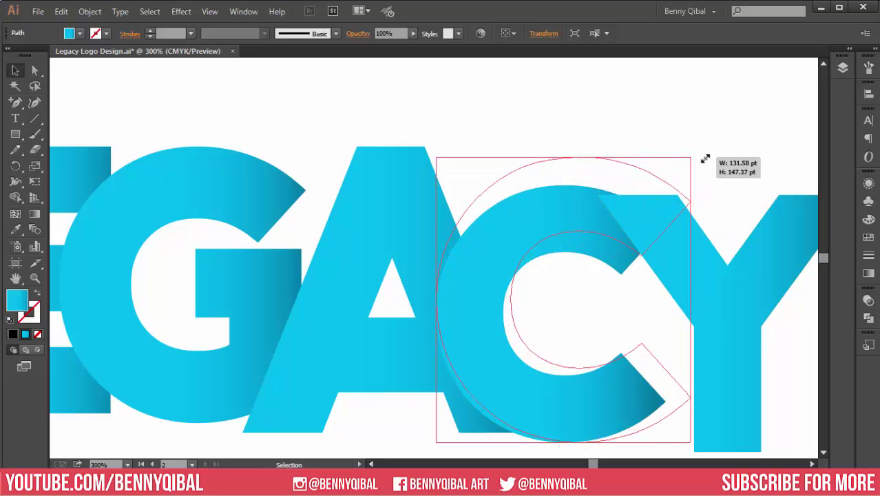
{"action": "left_click_drag", "start_coordinate": [597, 238], "coordinate": [427, 227]}
{"action": "left_click", "coordinate": [645, 205]}
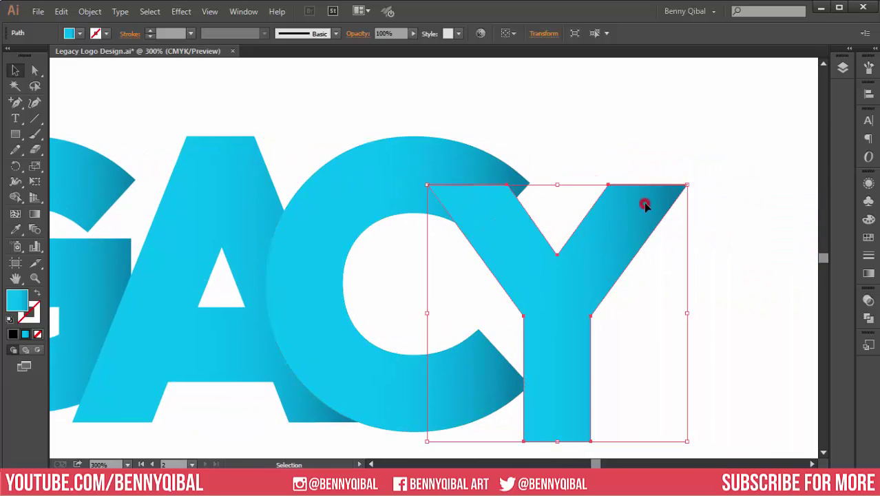
{"action": "left_click_drag", "start_coordinate": [688, 184], "coordinate": [750, 141]}
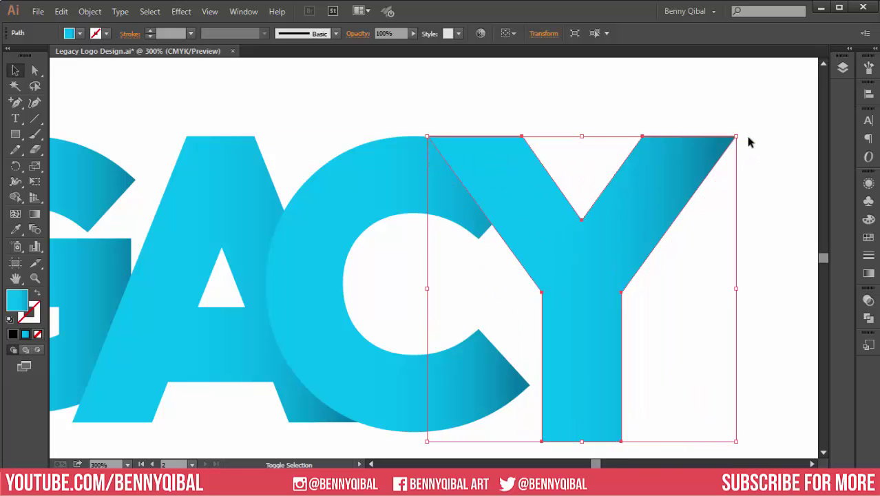
{"action": "left_click", "coordinate": [615, 105]}
{"action": "key", "text": "ctrl+minus"}
{"action": "key", "text": "ctrl+minus"}
{"action": "key", "text": "ctrl+minus"}
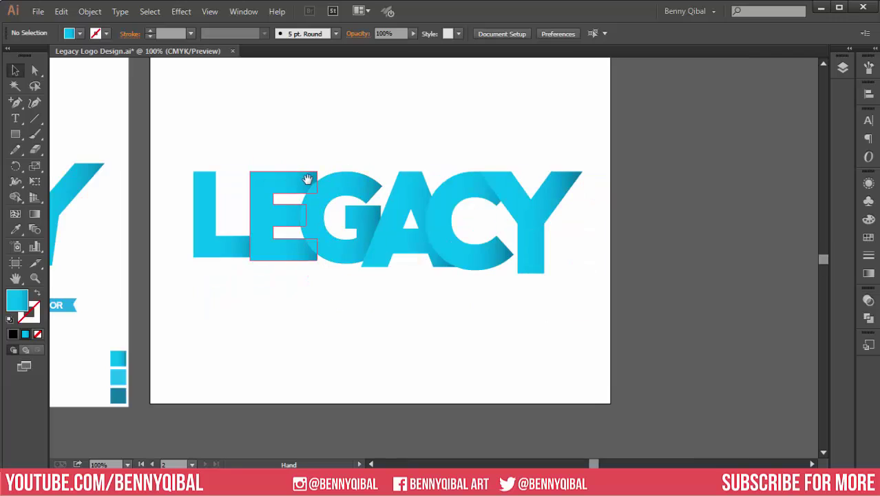
{"action": "left_click_drag", "start_coordinate": [308, 179], "coordinate": [379, 195]}
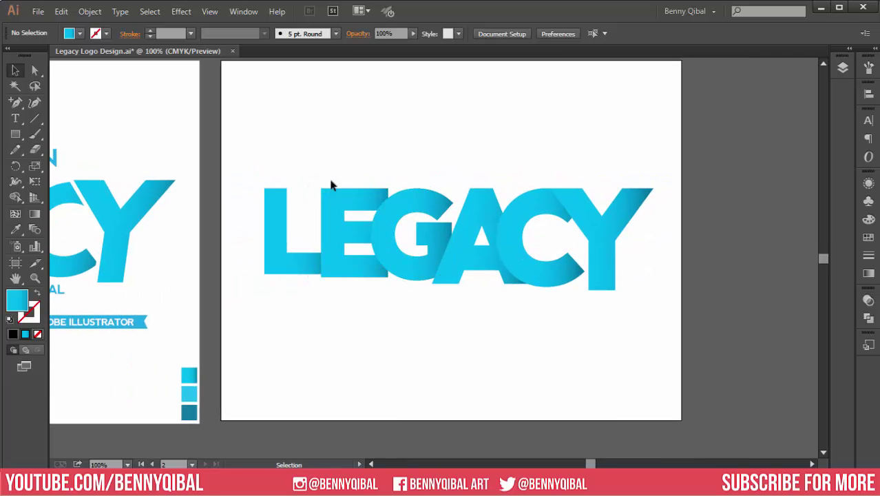
{"action": "key", "text": "ctrl+plus"}
{"action": "left_click", "coordinate": [301, 222]}
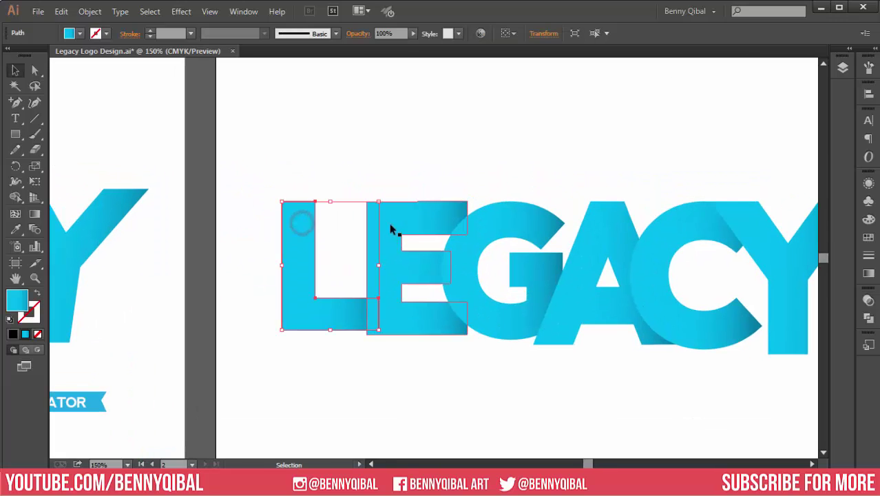
{"action": "key", "text": "ctrl+minus"}
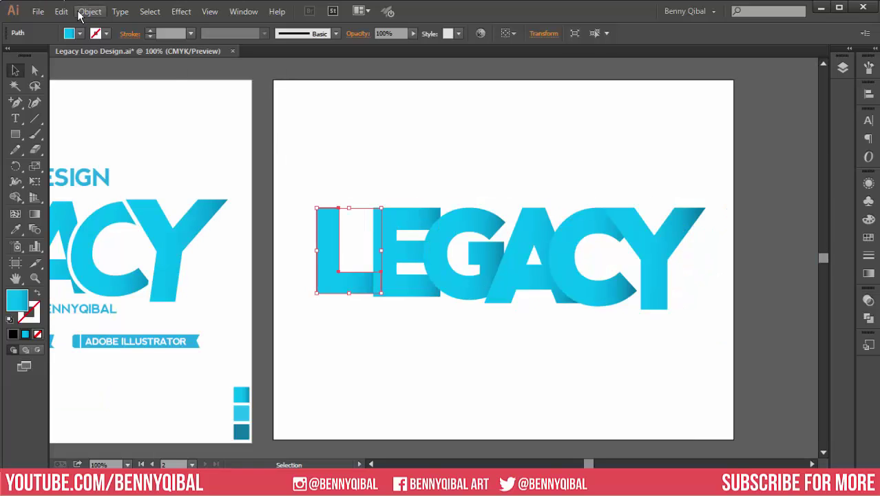
Apply an 8° horizontal-axis shear to the L via Object > Transform > Shear
{"action": "left_click", "coordinate": [90, 12]}
{"action": "mouse_move", "coordinate": [102, 24]}
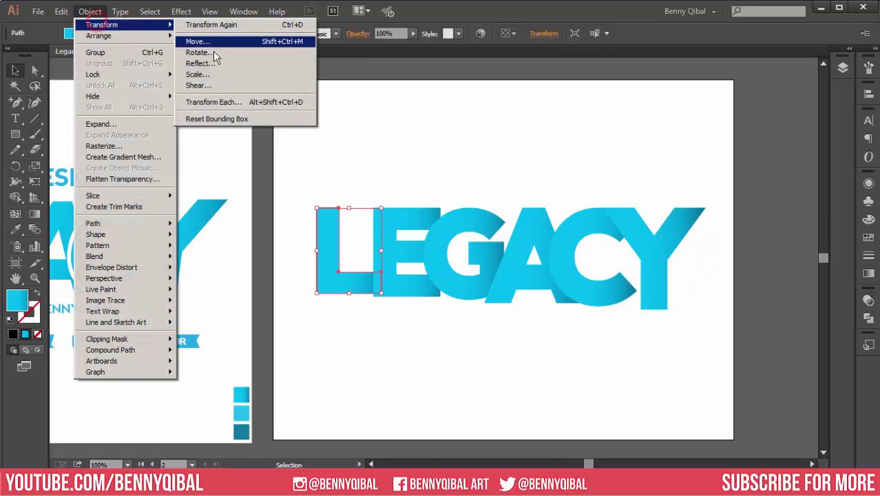
{"action": "left_click", "coordinate": [196, 85]}
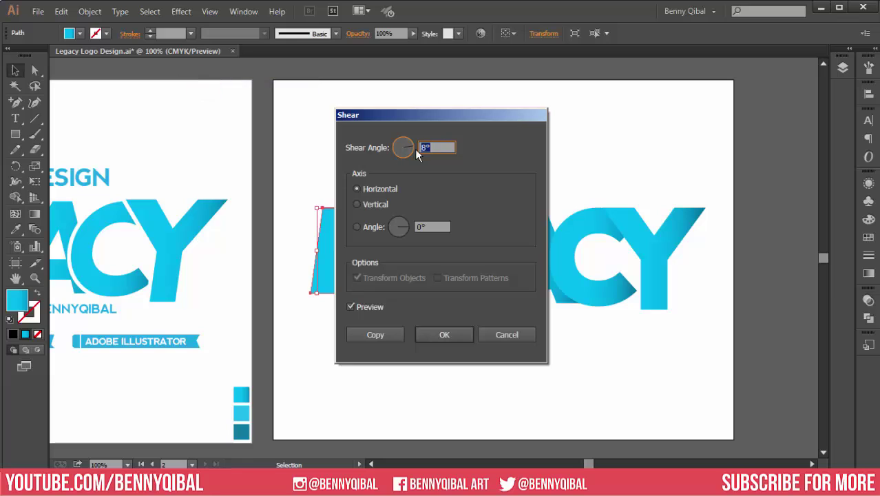
{"action": "left_click_drag", "start_coordinate": [425, 124], "coordinate": [566, 121]}
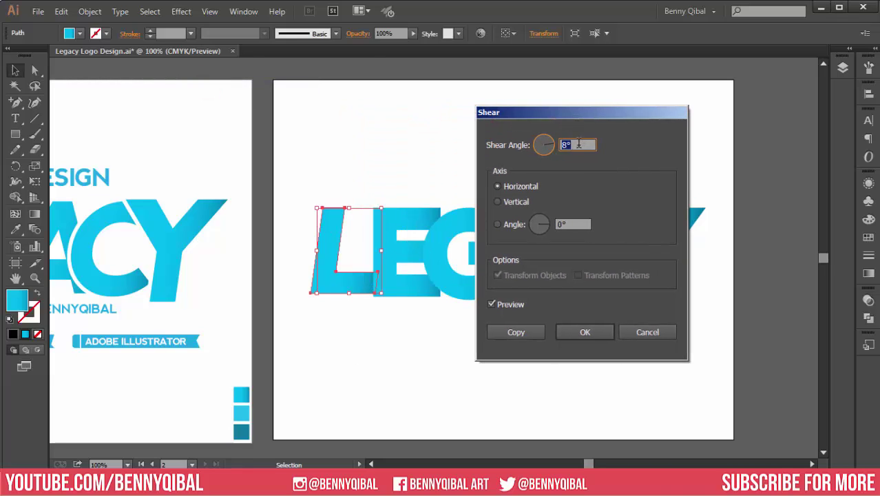
{"action": "left_click", "coordinate": [510, 304]}
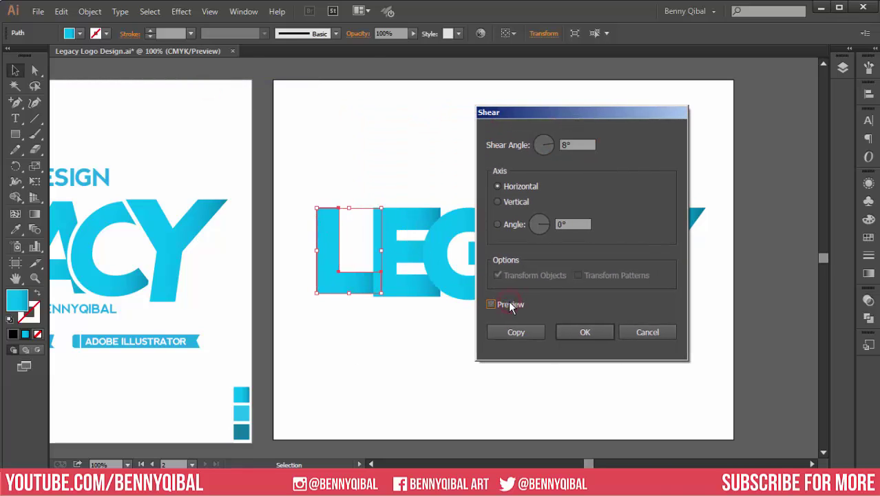
{"action": "left_click", "coordinate": [510, 305]}
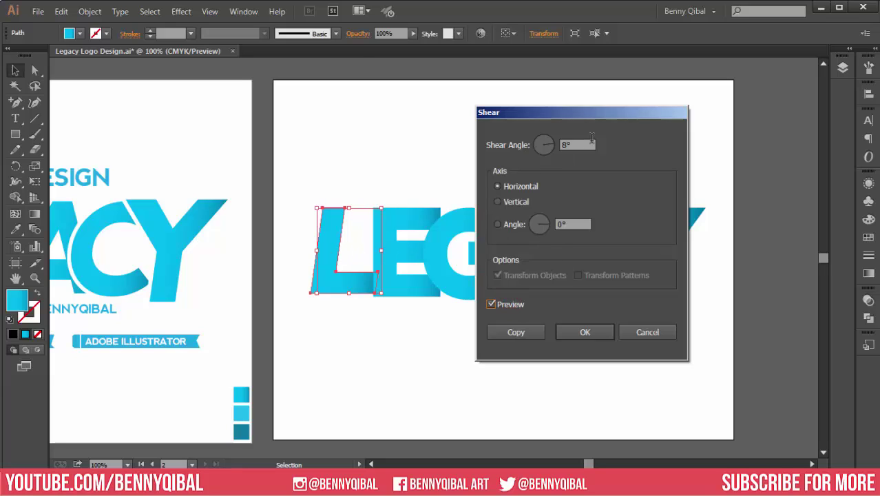
{"action": "left_click_drag", "start_coordinate": [583, 144], "coordinate": [534, 143]}
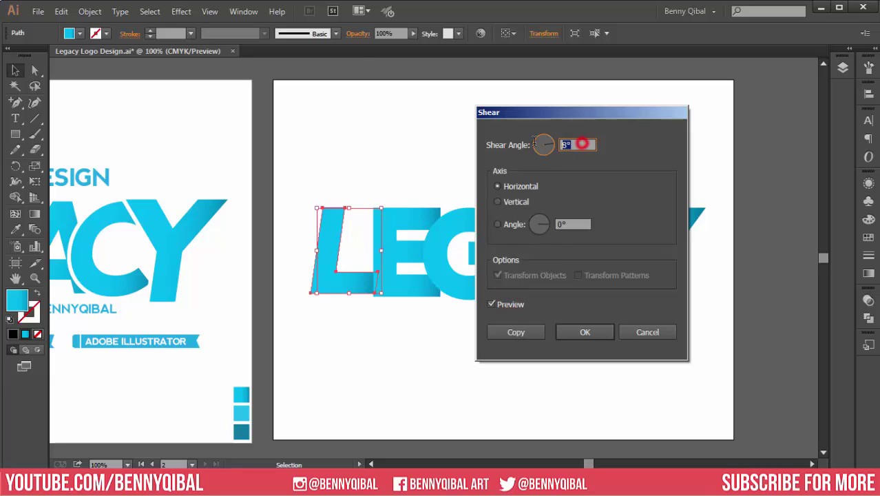
{"action": "left_click", "coordinate": [517, 187]}
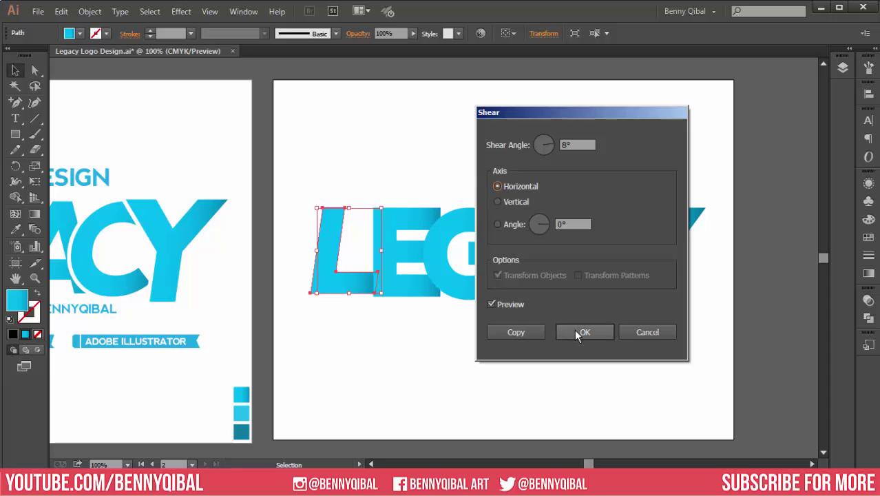
{"action": "left_click", "coordinate": [575, 330]}
Repeat the 8° shear on the E, G, A, C and Y using Transform Again (Ctrl+D)
{"action": "left_click", "coordinate": [414, 218]}
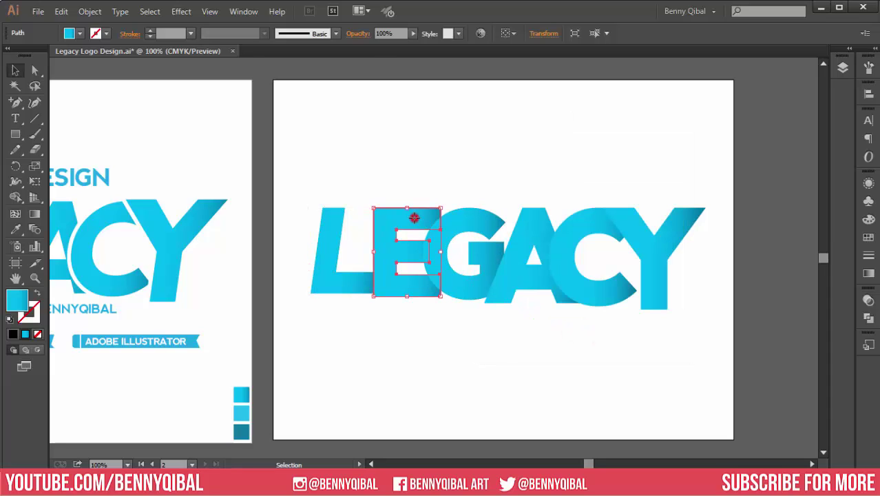
{"action": "left_click", "coordinate": [90, 11]}
{"action": "mouse_move", "coordinate": [102, 25]}
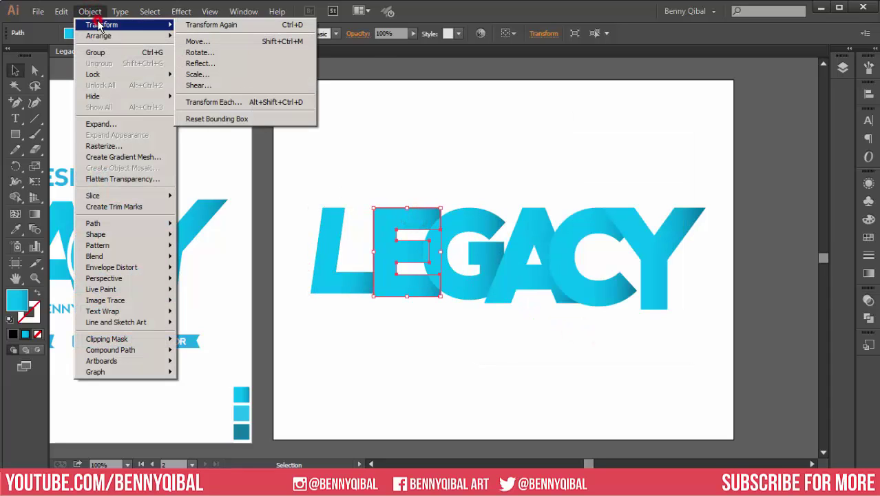
{"action": "left_click", "coordinate": [299, 27]}
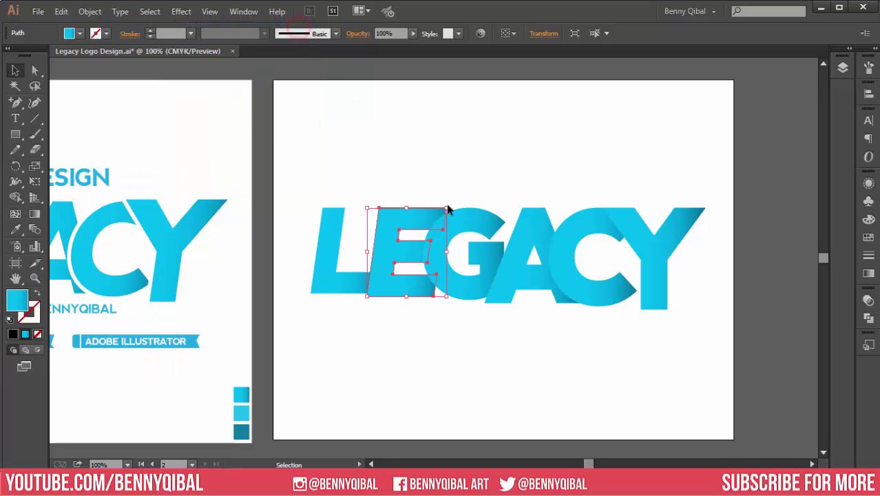
{"action": "left_click", "coordinate": [476, 224]}
{"action": "key", "text": "a"}
{"action": "key", "text": "ctrl+d"}
{"action": "left_click", "coordinate": [530, 224]}
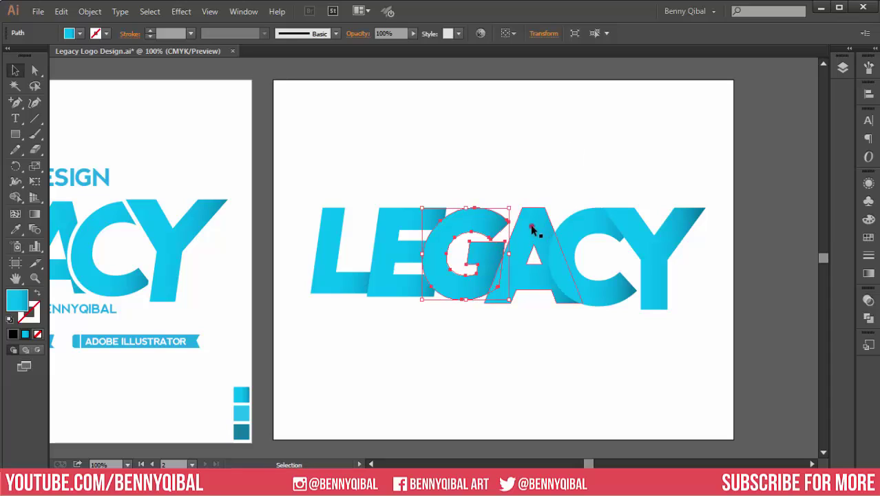
{"action": "key", "text": "ctrl+d"}
{"action": "key", "text": "v"}
{"action": "left_click", "coordinate": [592, 215]}
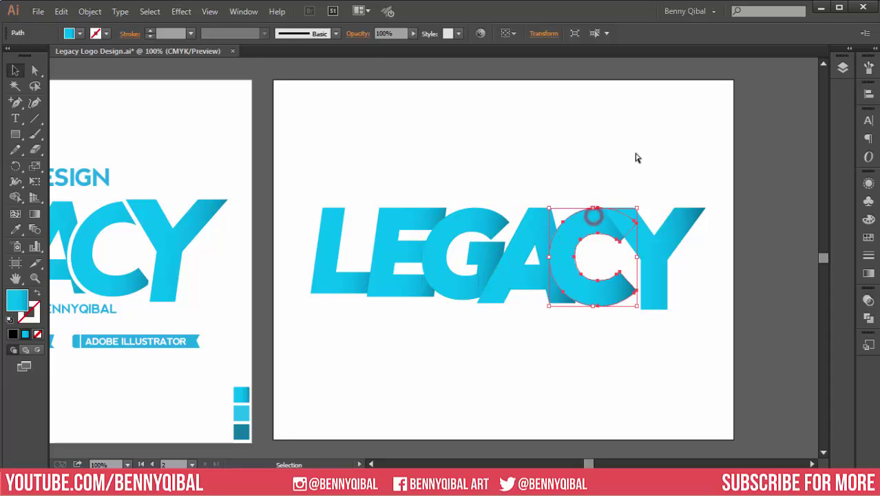
{"action": "key", "text": "ctrl+d"}
{"action": "left_click", "coordinate": [659, 252]}
{"action": "key", "text": "ctrl+d"}
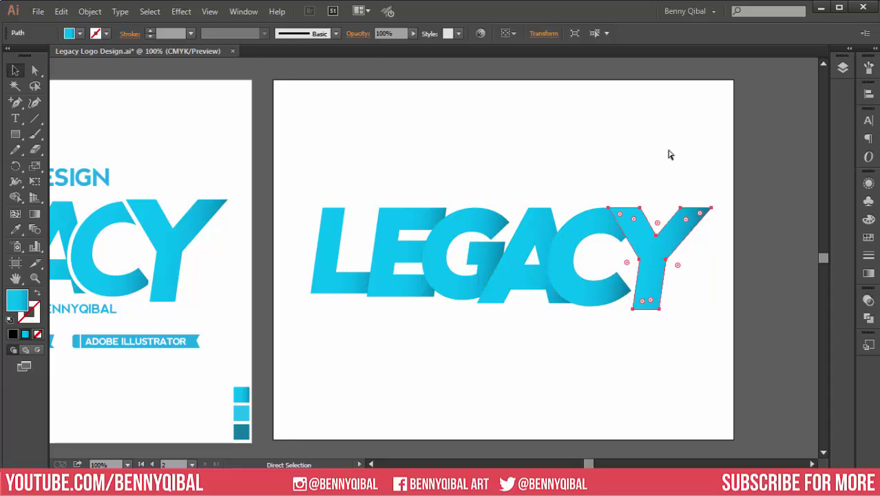
{"action": "left_click", "coordinate": [489, 147]}
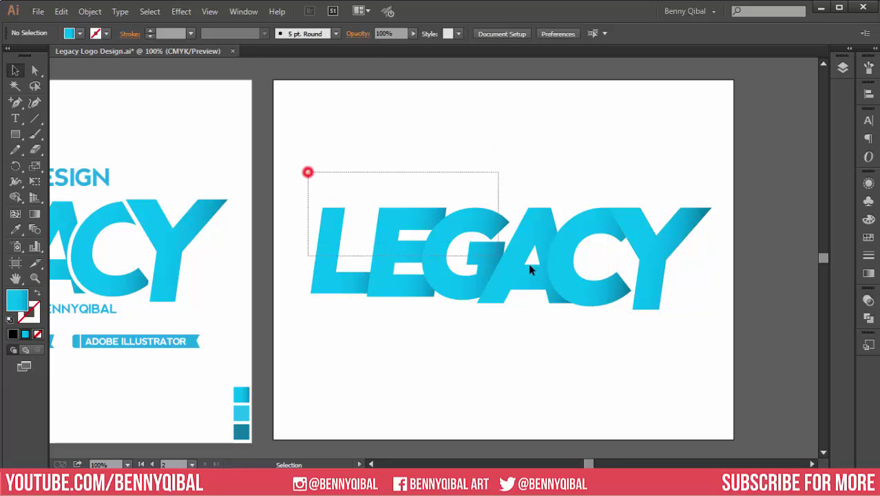
Give all selected letters a white stroke aligned to the outside with 6 px weight
{"action": "left_click_drag", "start_coordinate": [307, 171], "coordinate": [709, 341]}
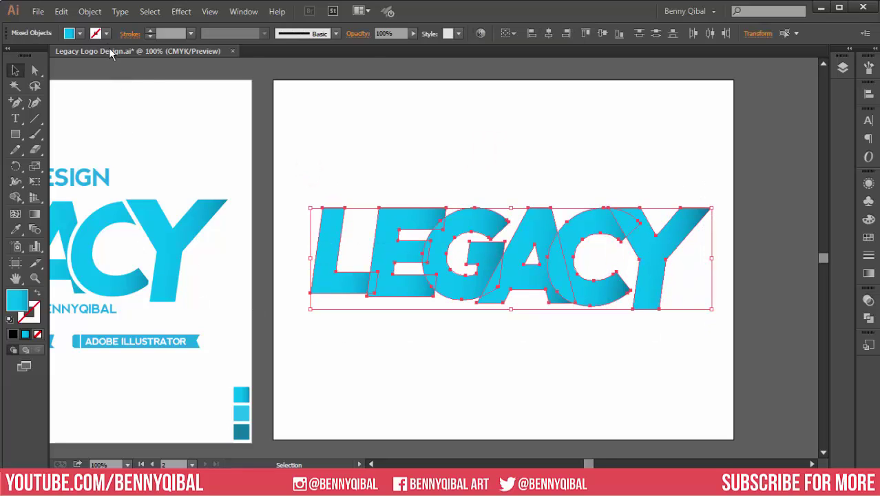
{"action": "left_click", "coordinate": [107, 34]}
{"action": "left_click", "coordinate": [27, 57]}
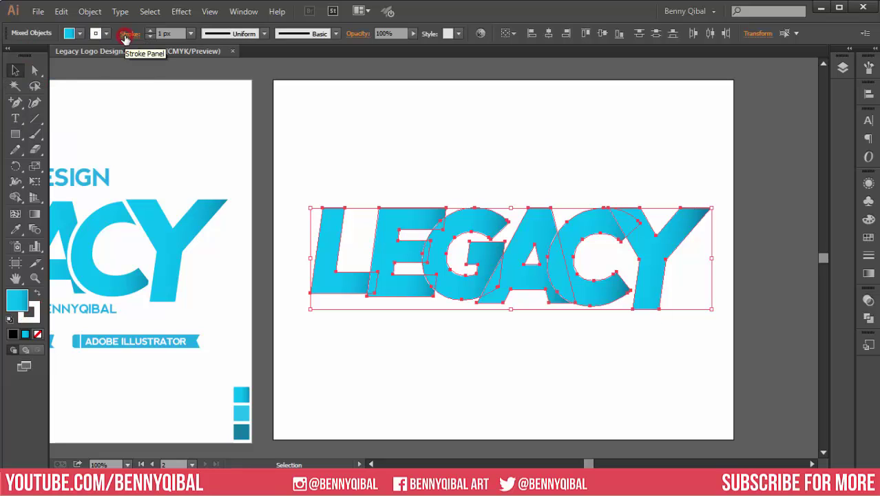
{"action": "left_click", "coordinate": [126, 37]}
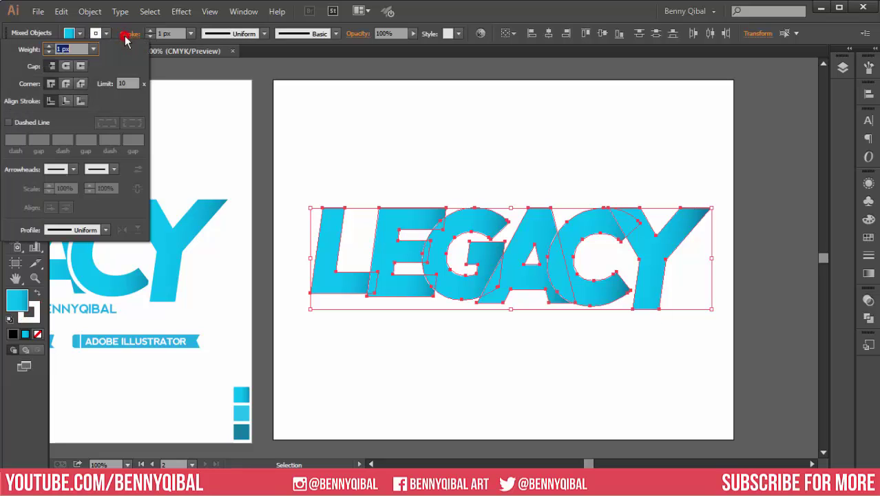
{"action": "left_click", "coordinate": [81, 101]}
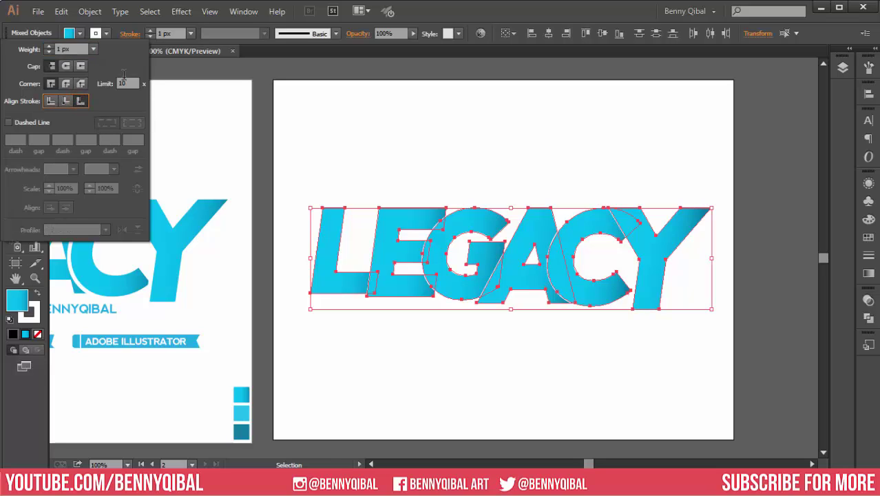
{"action": "left_click", "coordinate": [176, 33]}
{"action": "left_click", "coordinate": [150, 31]}
{"action": "left_click", "coordinate": [150, 31]}
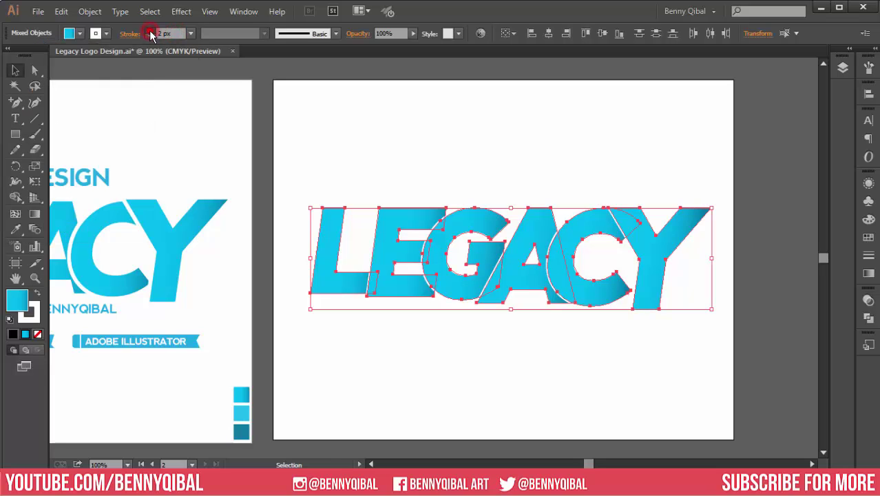
{"action": "left_click", "coordinate": [150, 32]}
{"action": "left_click", "coordinate": [150, 32]}
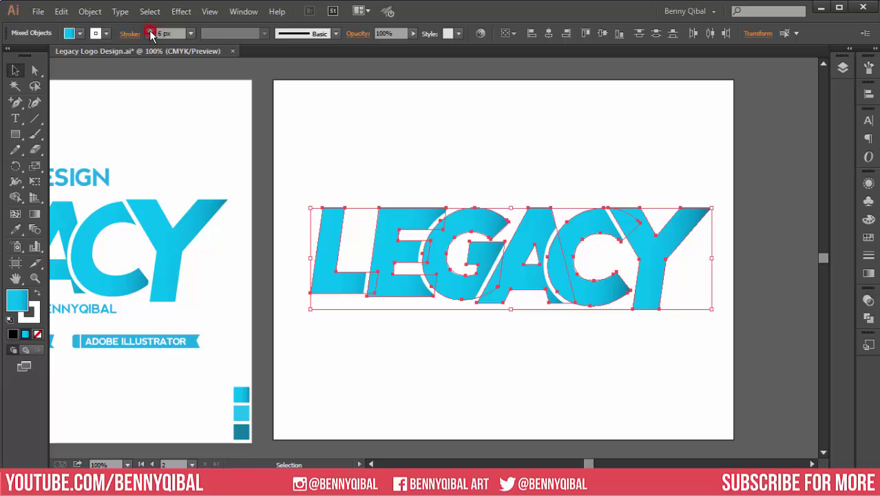
{"action": "double_click", "coordinate": [177, 33]}
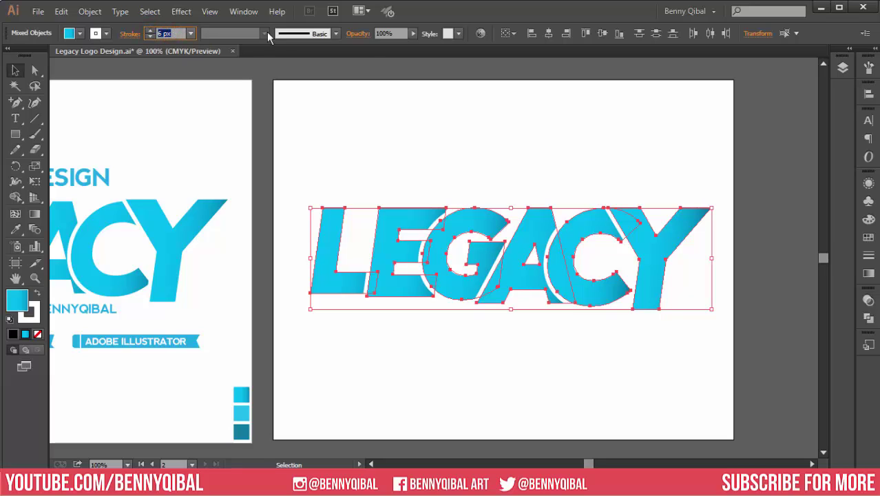
{"action": "type", "text": "3"}
{"action": "left_click", "coordinate": [521, 363]}
{"action": "key", "text": "ctrl+minus"}
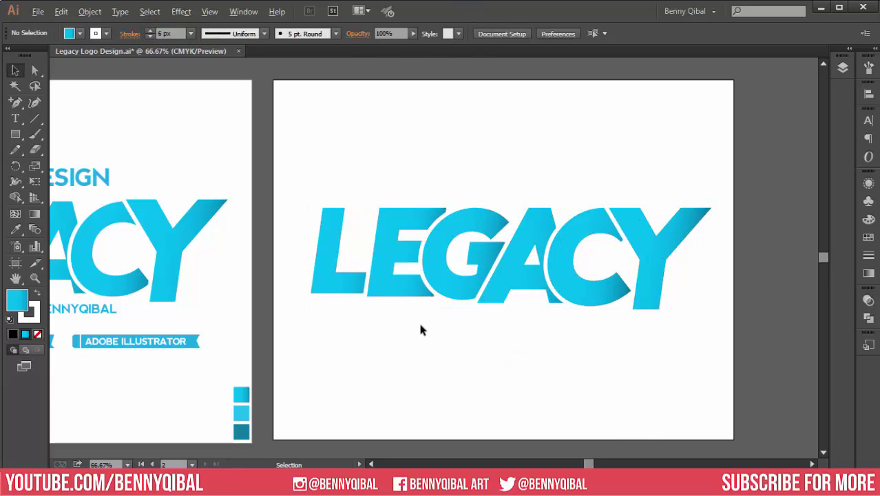
Select all the LEGACY letters and scale the logotype up slightly by its corner handles
{"action": "left_click", "coordinate": [520, 270], "text": "ctrl"}
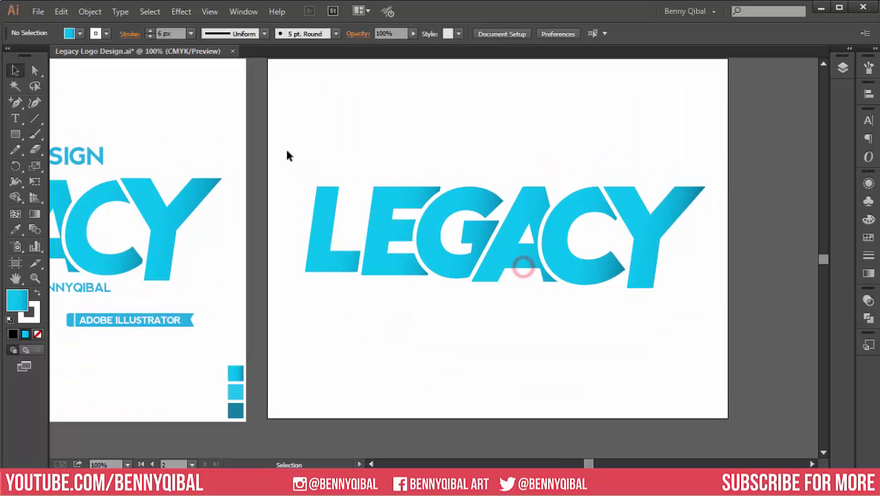
{"action": "left_click_drag", "start_coordinate": [290, 145], "coordinate": [721, 349]}
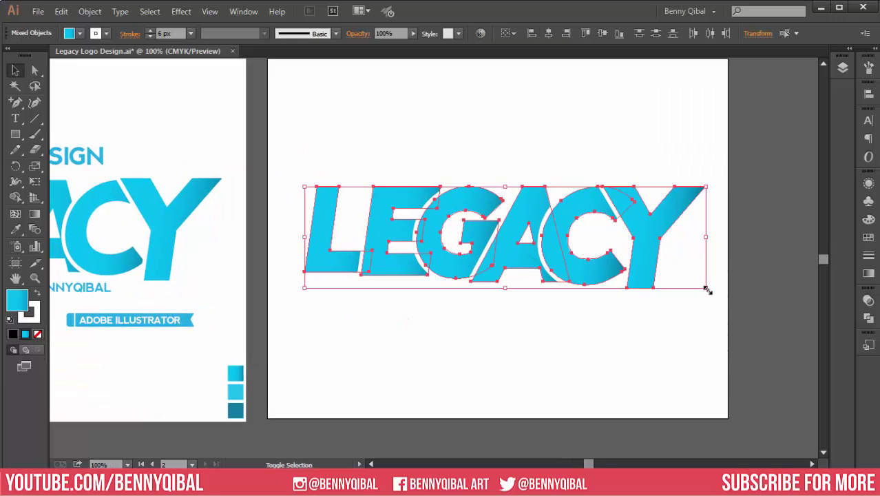
{"action": "left_click_drag", "start_coordinate": [707, 290], "coordinate": [722, 293]}
{"action": "left_click_drag", "start_coordinate": [306, 193], "coordinate": [284, 167]}
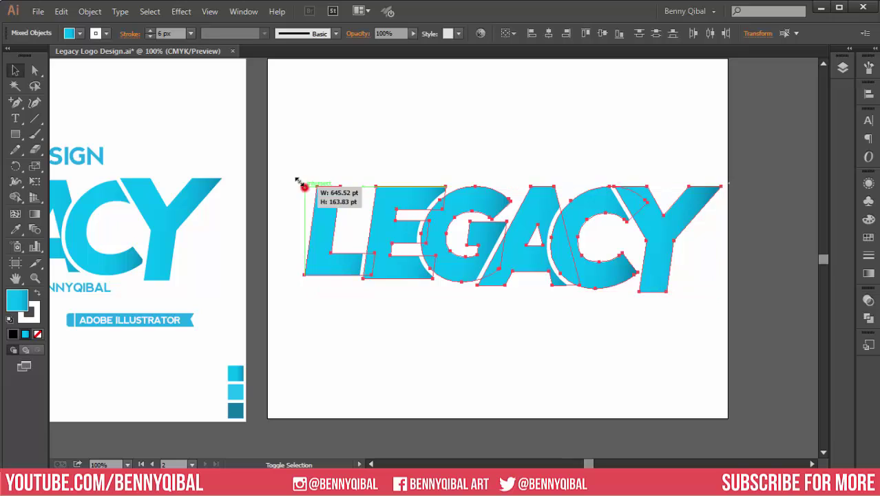
{"action": "left_click", "coordinate": [377, 109]}
Pan around the canvas to compare the enlarged logotype with the reference artboard
{"action": "scroll", "coordinate": [324, 181], "scroll_direction": "down", "scroll_amount": 1}
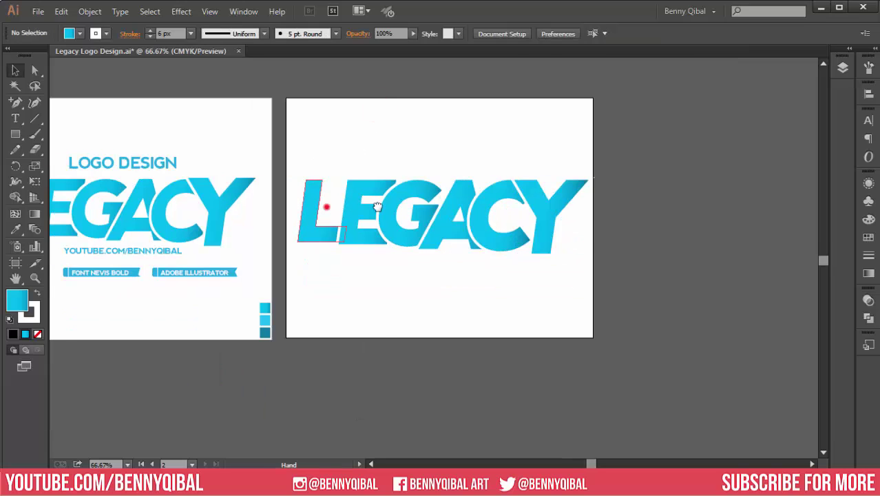
{"action": "scroll", "coordinate": [330, 207], "scroll_direction": "left", "scroll_amount": 3}
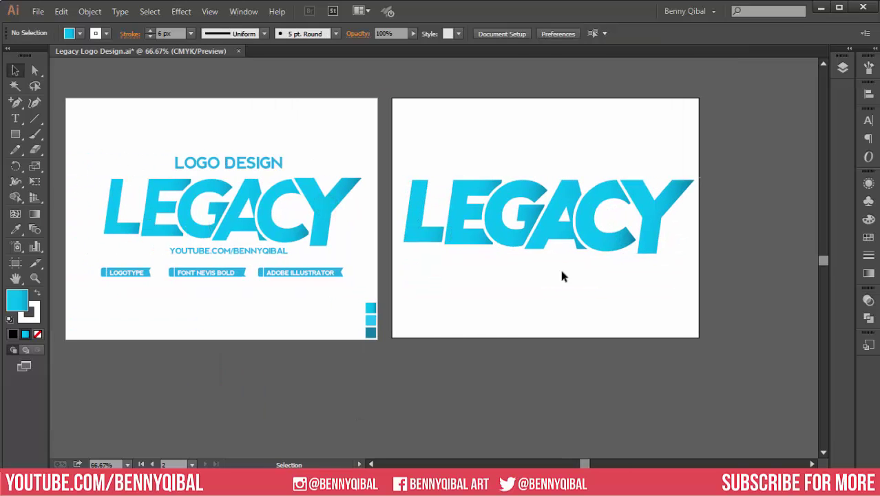
{"action": "scroll", "coordinate": [562, 276], "scroll_direction": "up", "scroll_amount": 1}
{"action": "scroll", "coordinate": [584, 259], "scroll_direction": "left", "scroll_amount": 1}
{"action": "scroll", "coordinate": [522, 253], "scroll_direction": "down", "scroll_amount": 1}
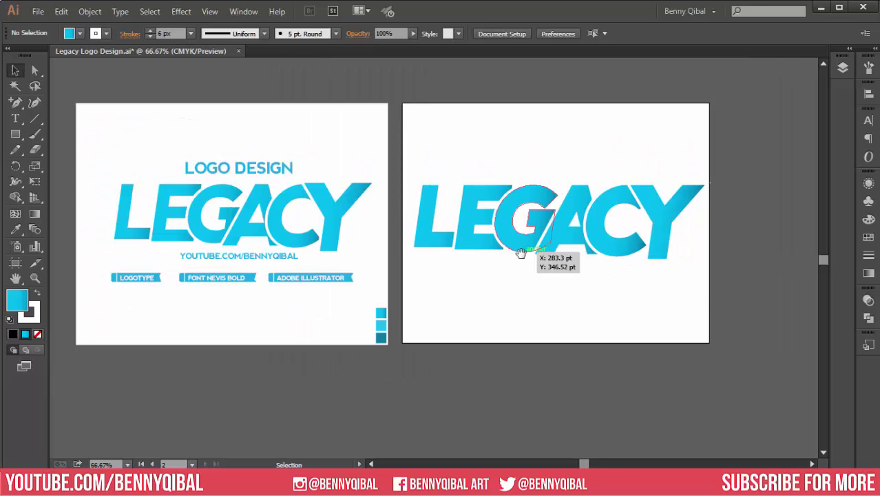
{"action": "left_click_drag", "start_coordinate": [521, 253], "coordinate": [530, 253]}
{"action": "scroll", "coordinate": [530, 254], "scroll_direction": "up", "scroll_amount": 1}
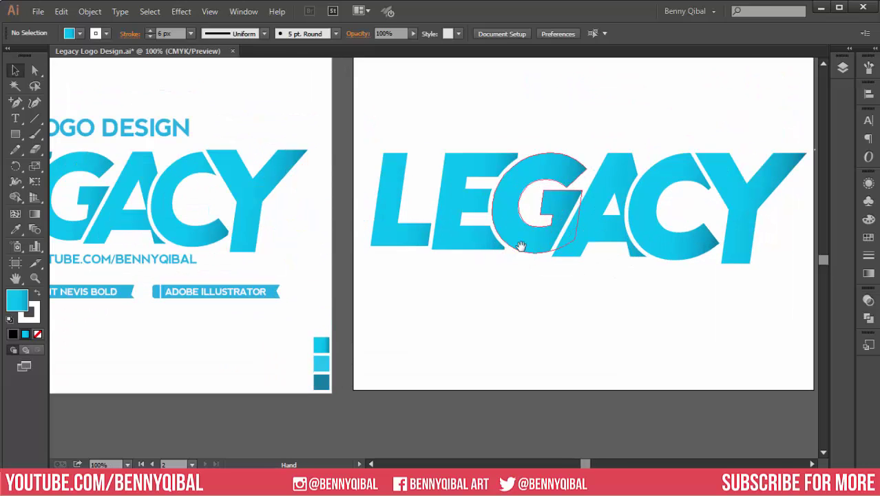
{"action": "scroll", "coordinate": [520, 248], "scroll_direction": "left", "scroll_amount": 1}
Check the L letter against the reference, then make the reference artboard active
{"action": "left_click", "coordinate": [417, 245]}
{"action": "left_click", "coordinate": [455, 305]}
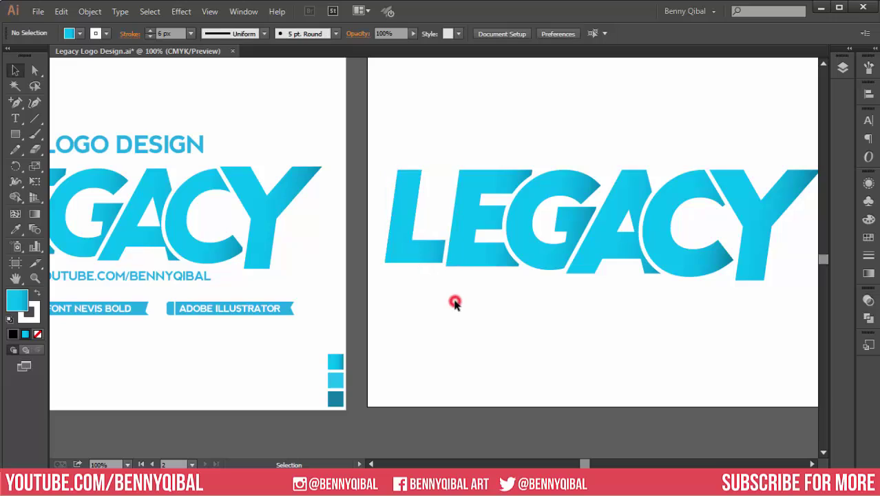
{"action": "scroll", "coordinate": [461, 303], "scroll_direction": "down", "scroll_amount": 1}
{"action": "left_click_drag", "start_coordinate": [477, 303], "coordinate": [474, 288]}
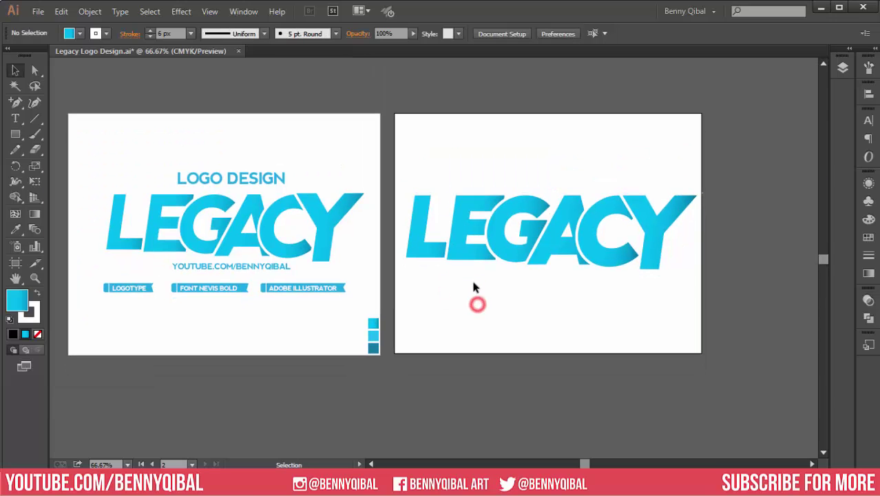
{"action": "left_click", "coordinate": [240, 181]}
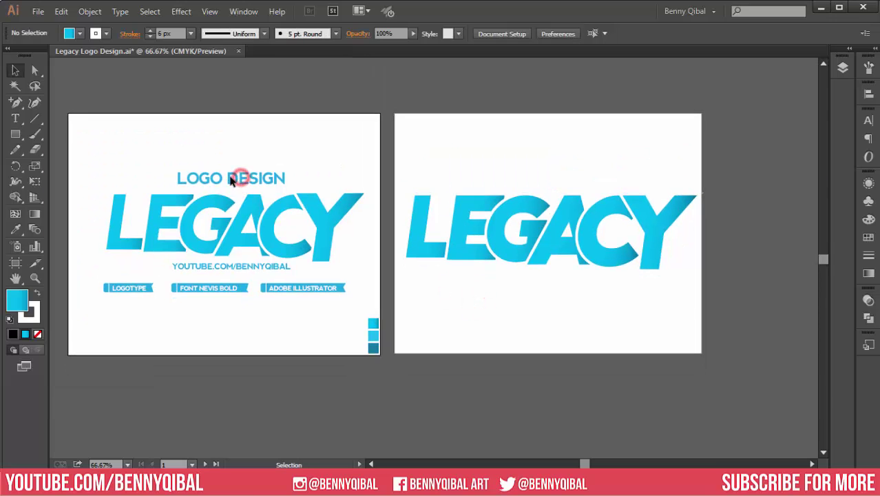
Unlock the Logo Design layer in the Layers panel
{"action": "left_click", "coordinate": [842, 66]}
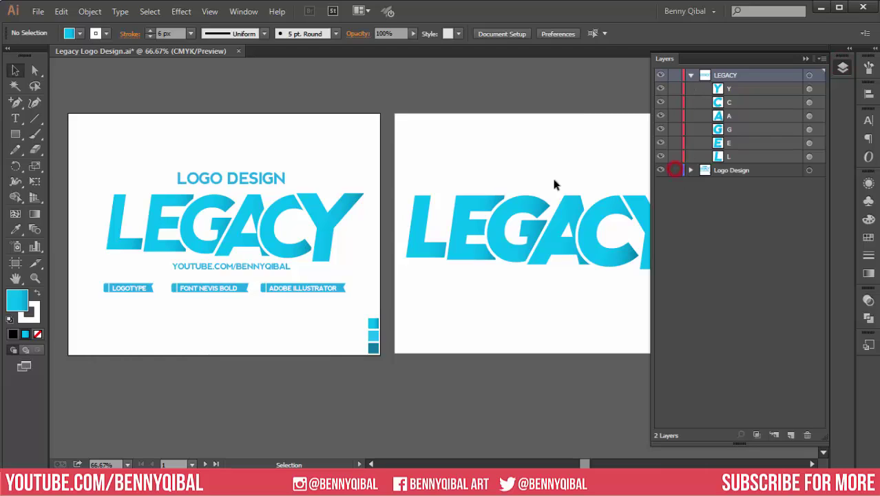
{"action": "left_click", "coordinate": [268, 178]}
{"action": "left_click", "coordinate": [341, 78]}
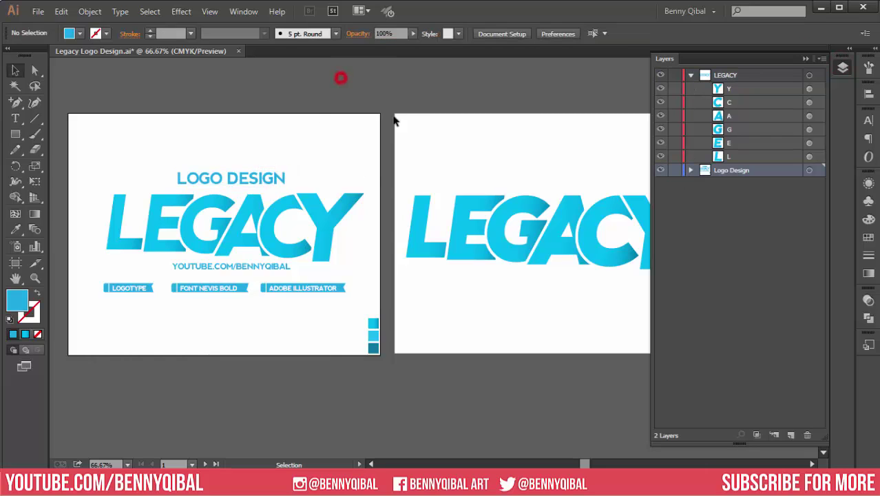
{"action": "left_click", "coordinate": [805, 58]}
Alt-drag a copy of the nevis Bold LOGO DESIGN heading above LEGACY on the new artboard
{"action": "mouse_move", "coordinate": [256, 178]}
{"action": "left_mouse_down"}
{"action": "mouse_move", "coordinate": [495, 206]}
{"action": "mouse_move", "coordinate": [590, 178]}
{"action": "left_mouse_up"}
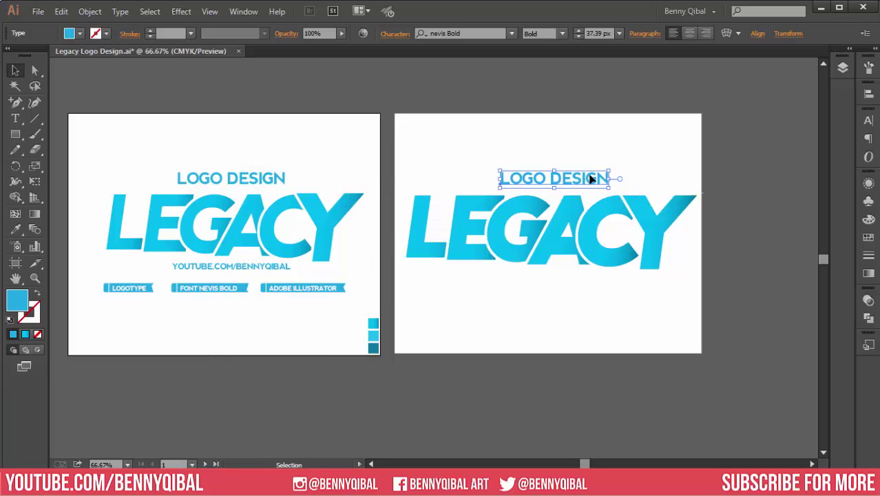
{"action": "left_click", "coordinate": [471, 31]}
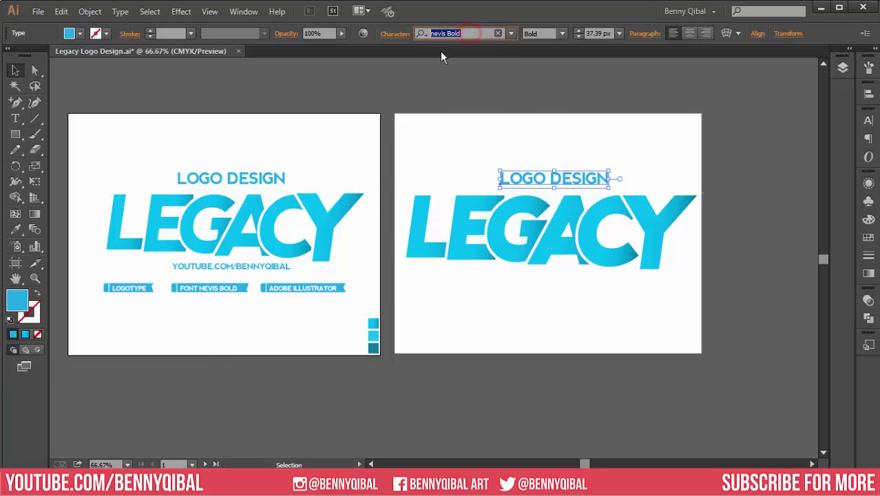
{"action": "left_click", "coordinate": [496, 131]}
{"action": "left_click", "coordinate": [567, 293]}
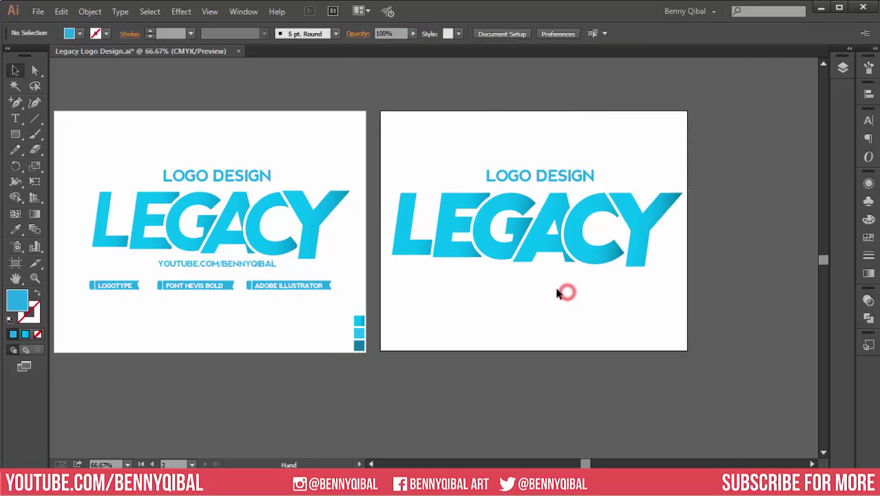
{"action": "key", "text": "ctrl+1"}
{"action": "scroll", "coordinate": [570, 312], "scroll_direction": "up", "scroll_amount": 2}
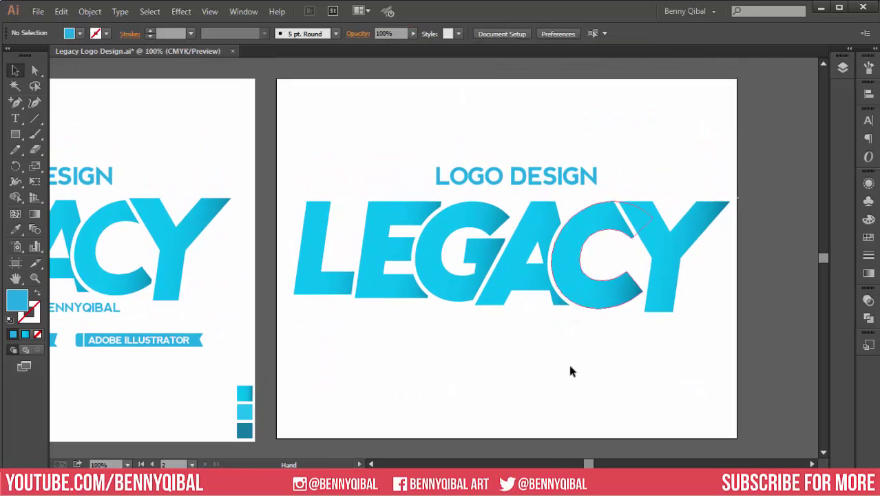